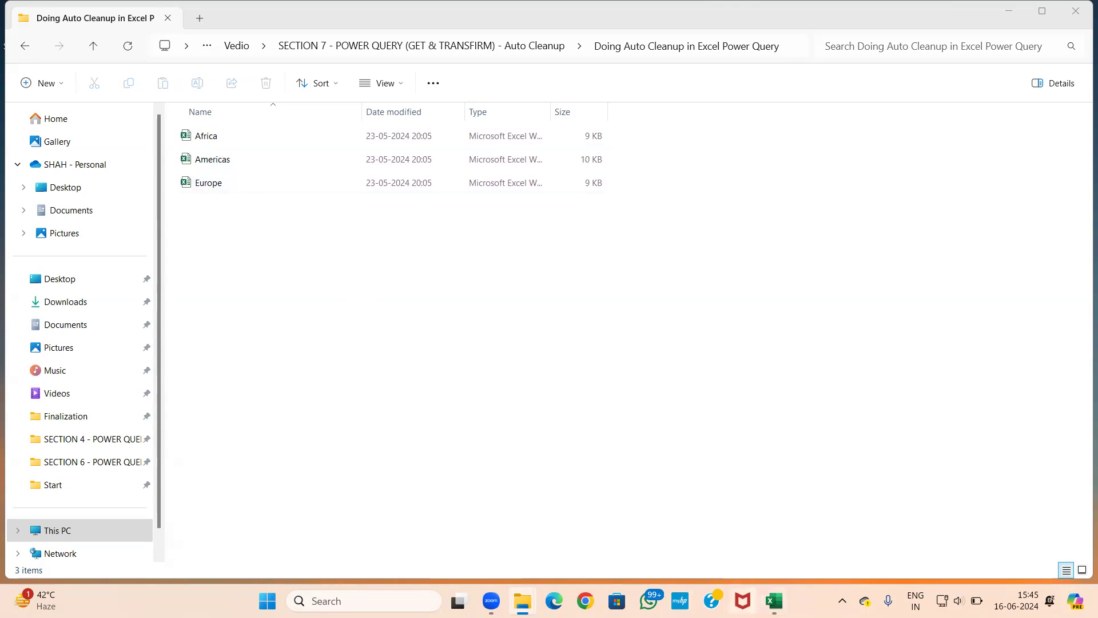
- Bring the Africa workbook to the front to view its 2013 sales table
click(624, 529)
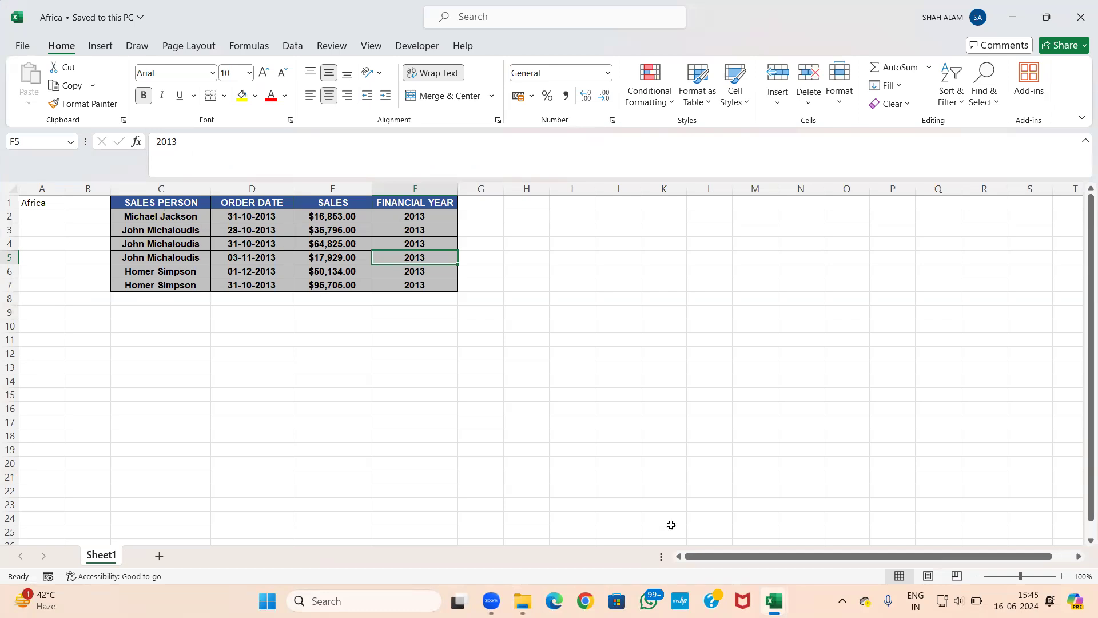
- View the Americas and Europe workbooks, then go back to the Power Query folder in File Explorer
mouse_move(773, 601)
click(765, 554)
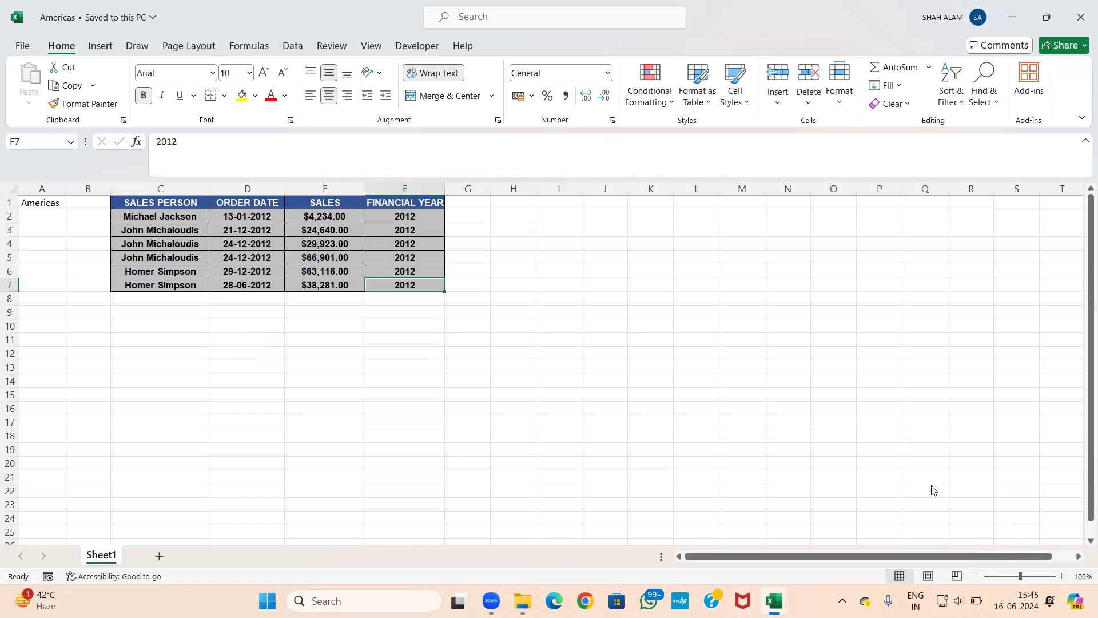
key(alt+Tab)
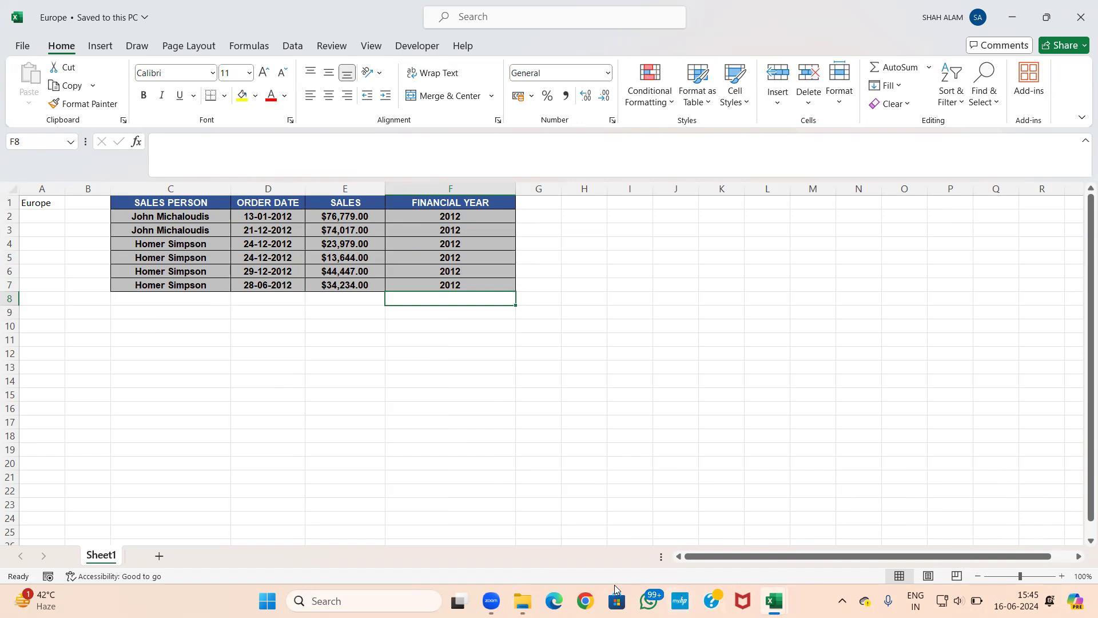
click(360, 522)
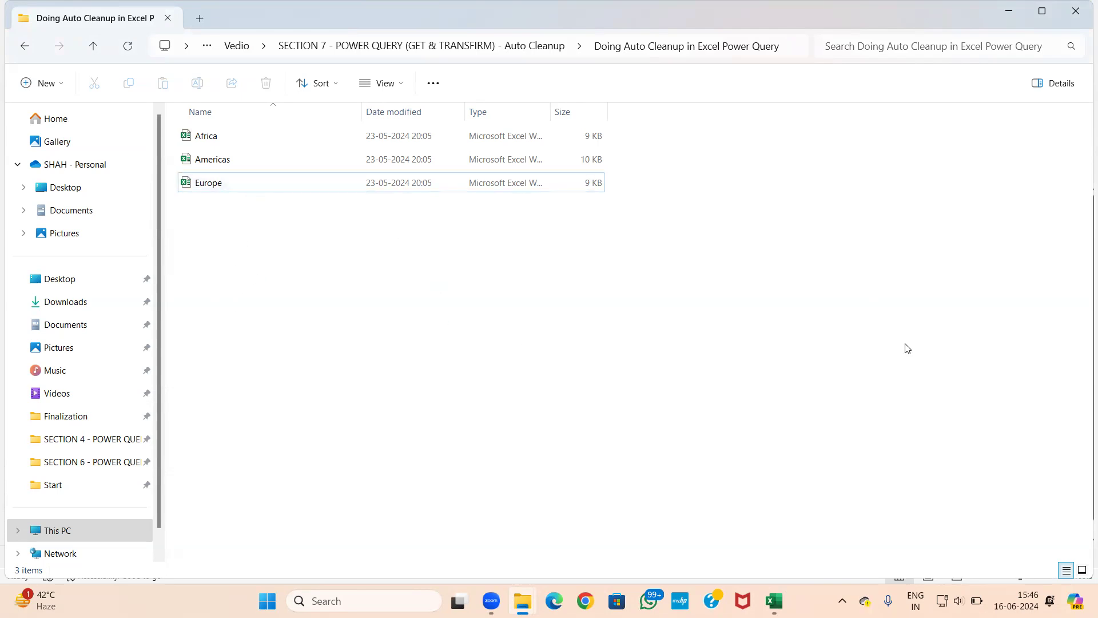
- Create a blank workbook and start a Get Data > From Folder import
click(774, 601)
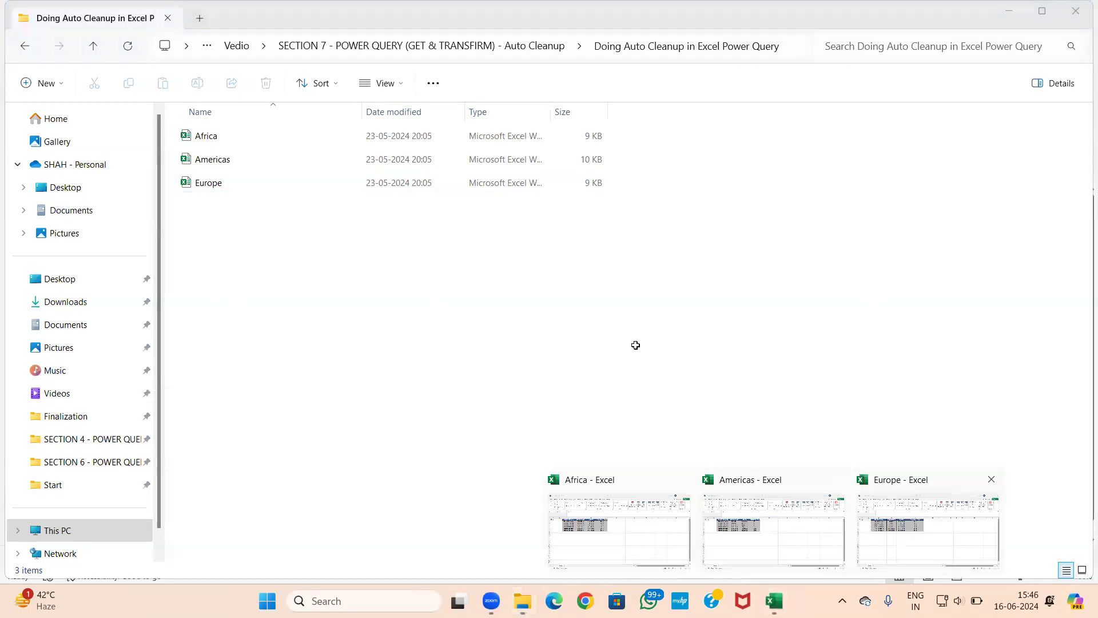
key(ctrl+n)
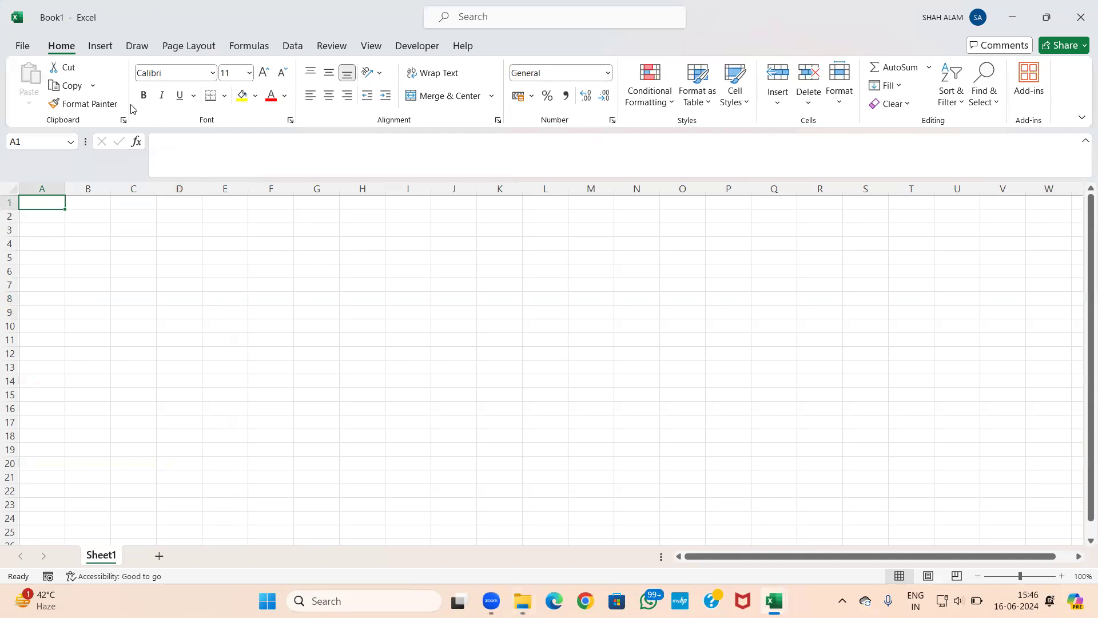
click(290, 46)
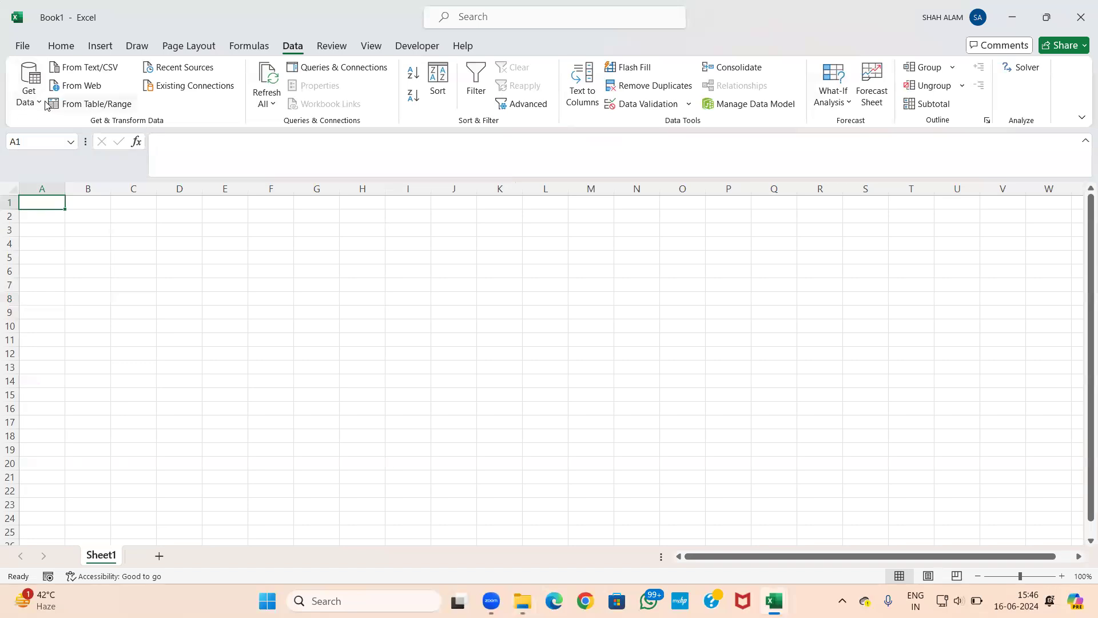
click(44, 106)
mouse_move(86, 125)
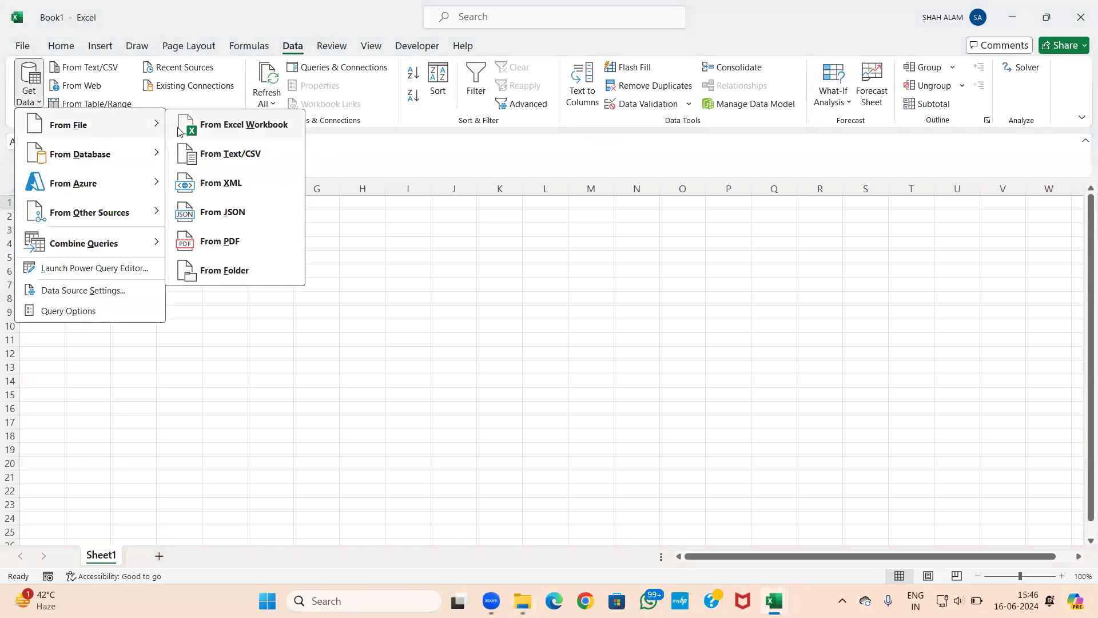
click(220, 270)
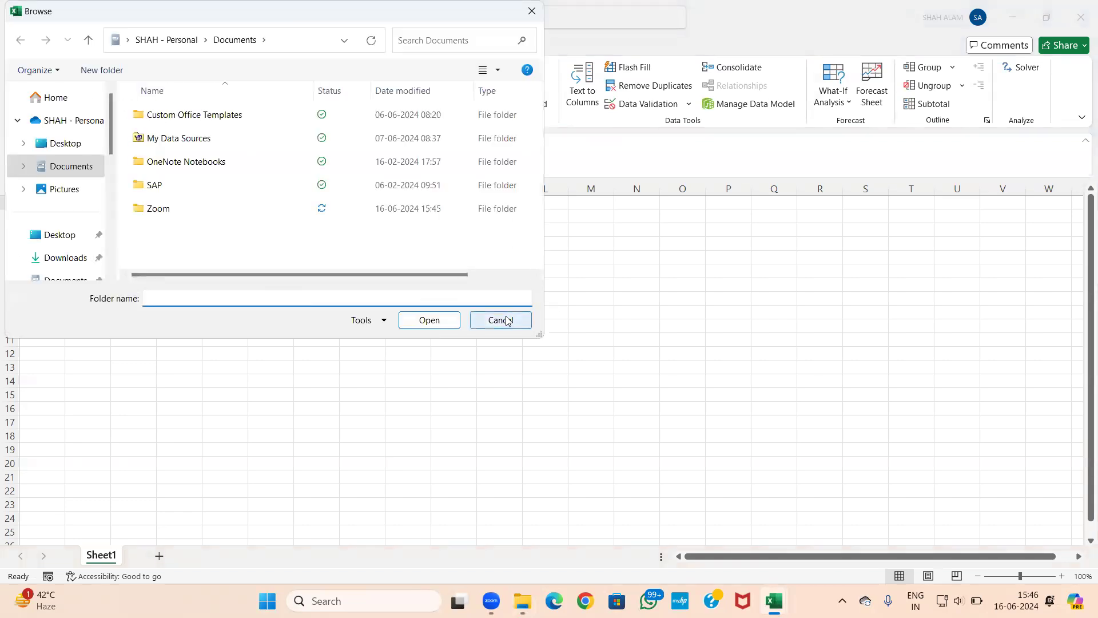
click(505, 323)
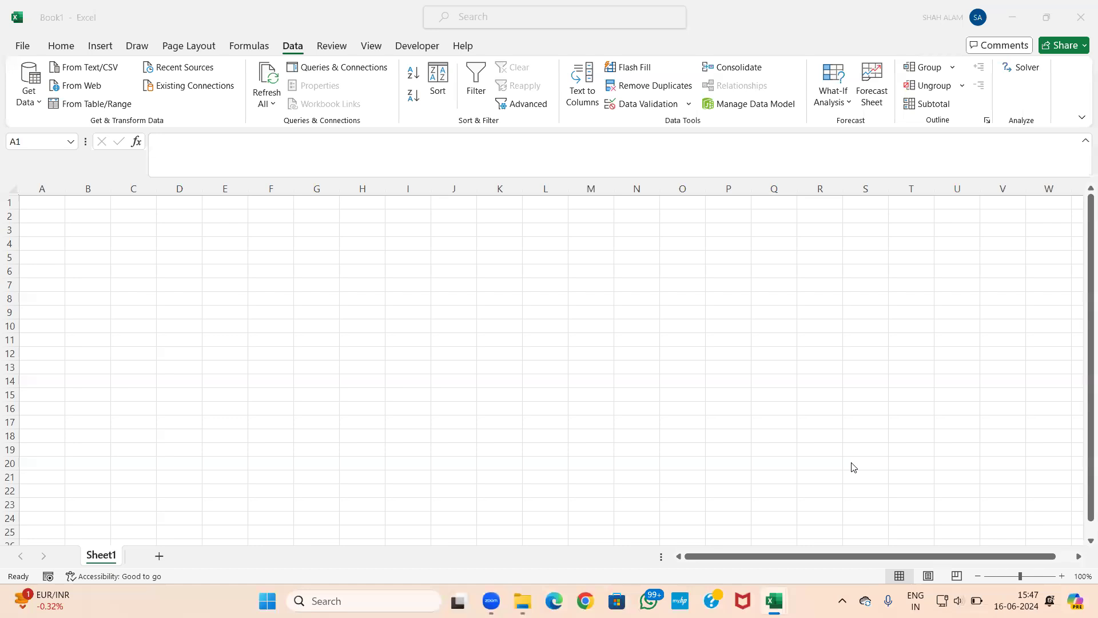
click(38, 102)
mouse_move(85, 125)
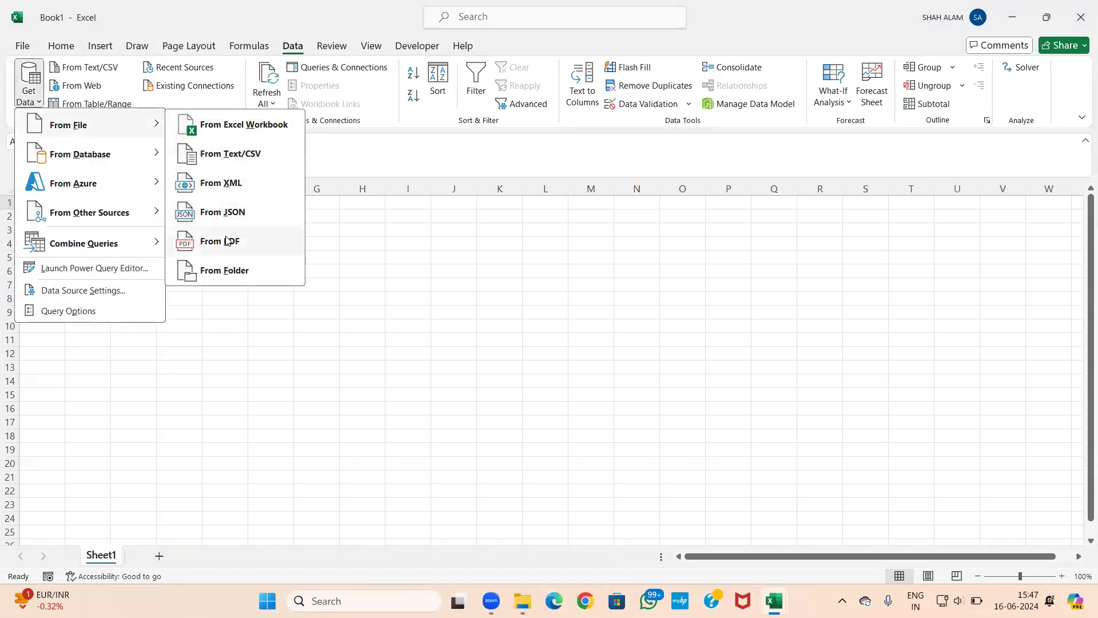
click(232, 274)
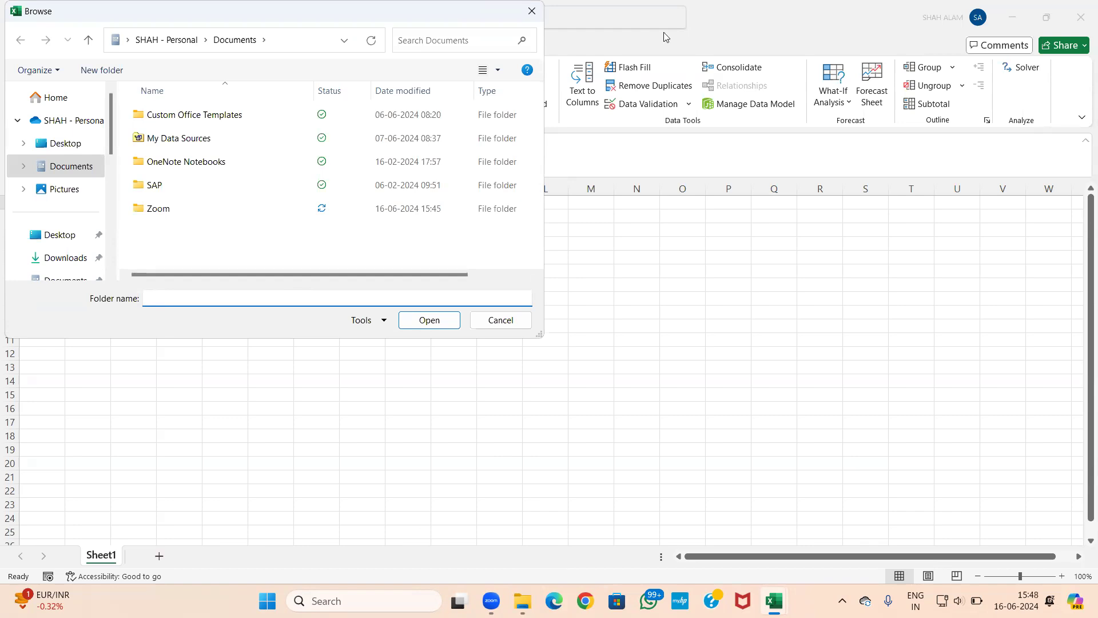
- Copy the regional files folder path from File Explorer and paste it as the folder name
click(522, 600)
click(786, 47)
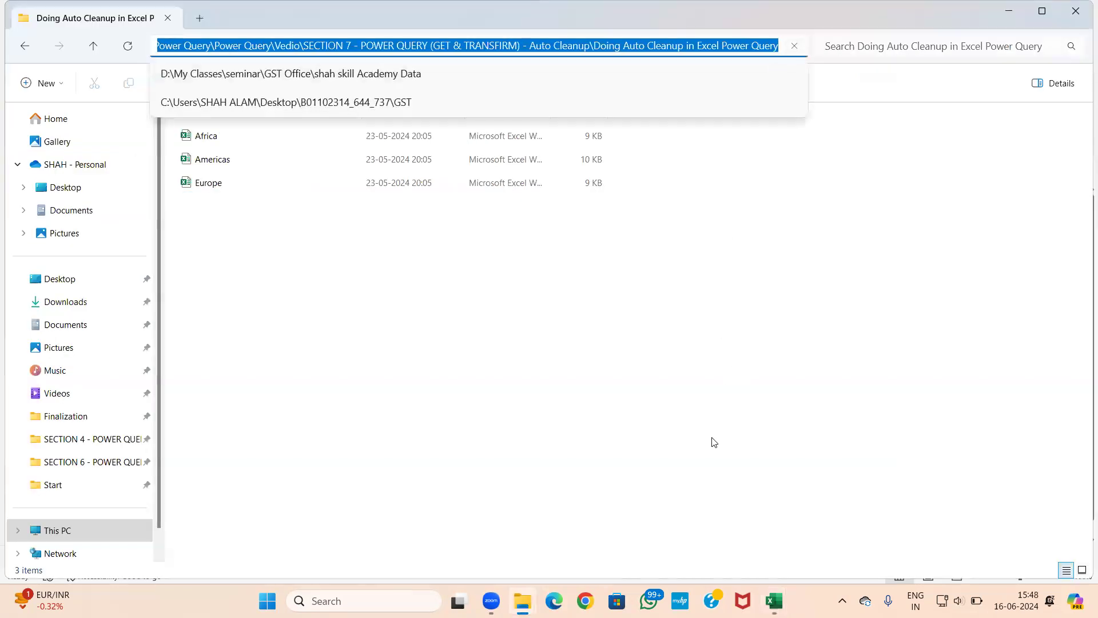
click(785, 589)
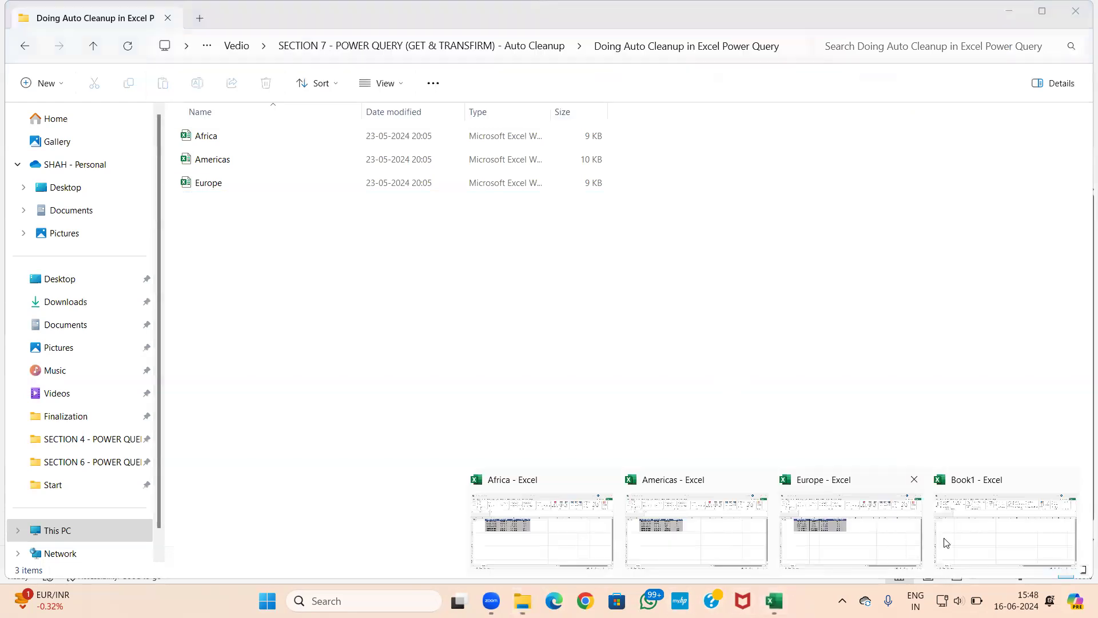
click(947, 541)
key(ctrl+v)
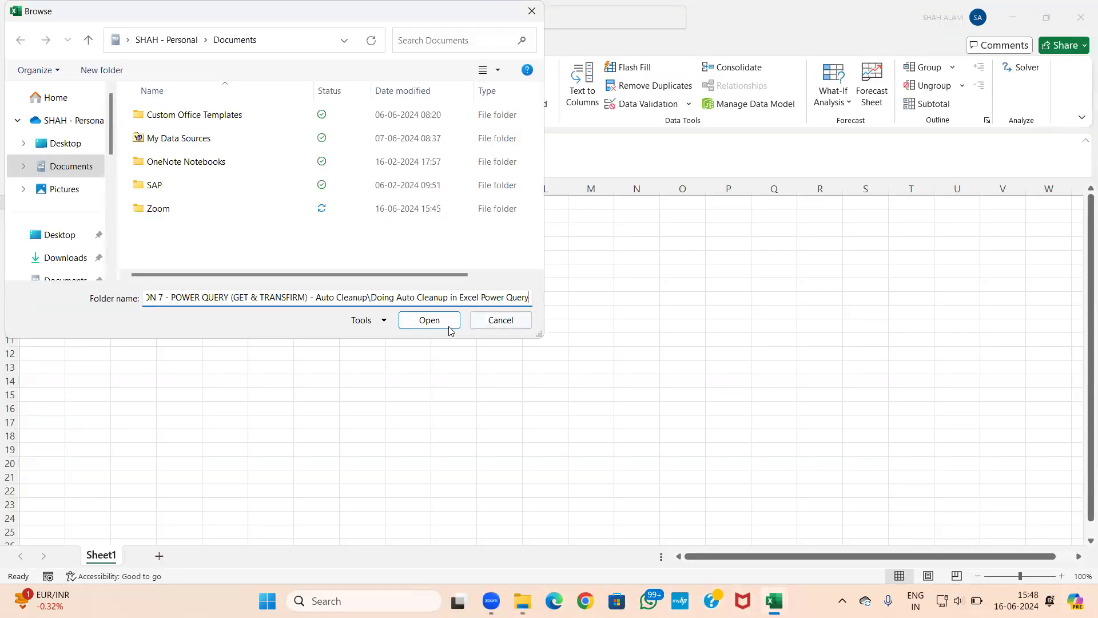
- Confirm the folder and load its six files into Power Query Editor with Transform Data
click(434, 322)
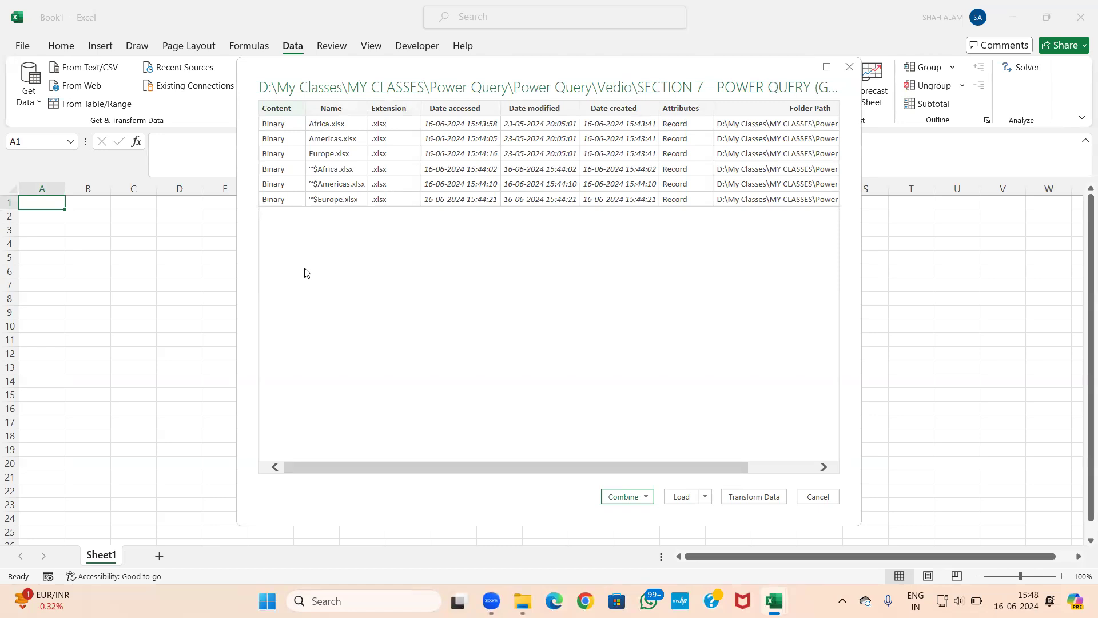
click(742, 497)
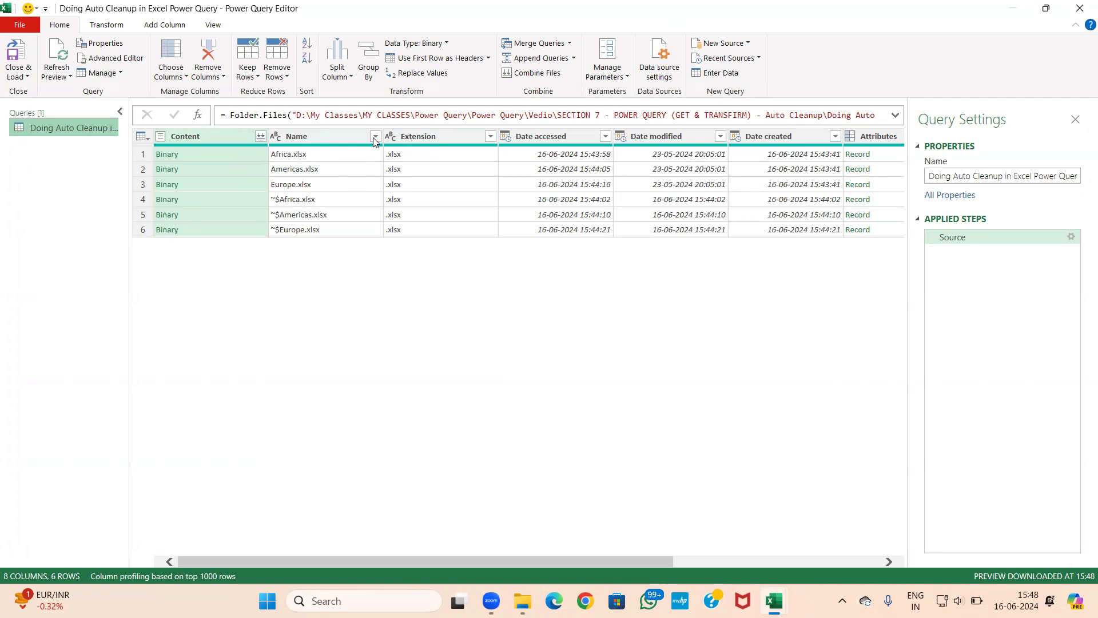
- Filter the Name column to exclude names containing '$', leaving Africa, Americas and Europe
click(375, 136)
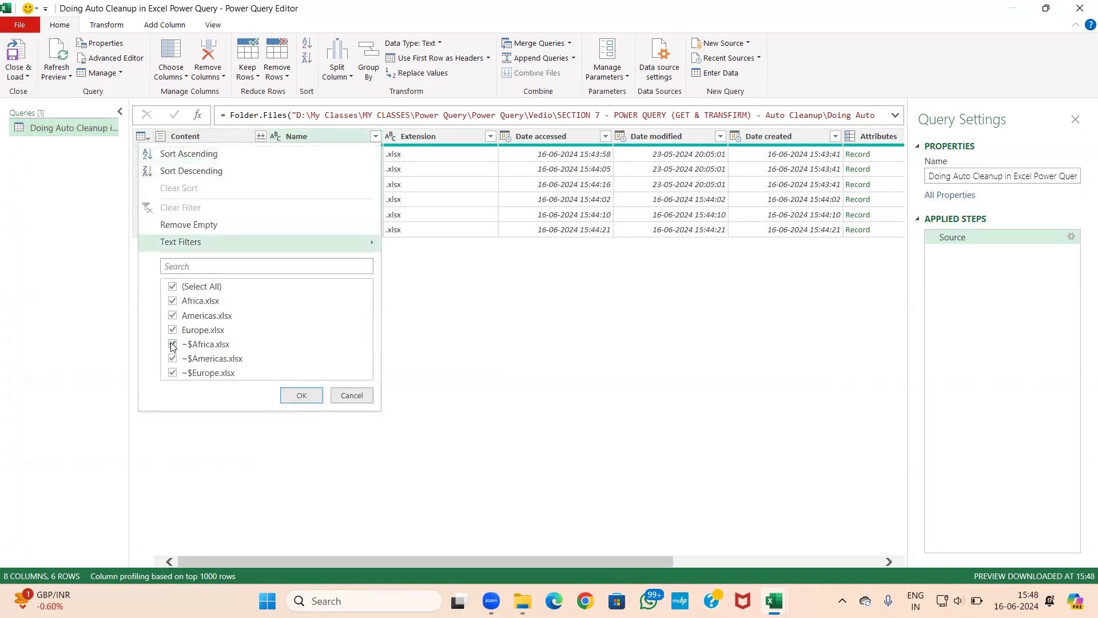
mouse_move(258, 242)
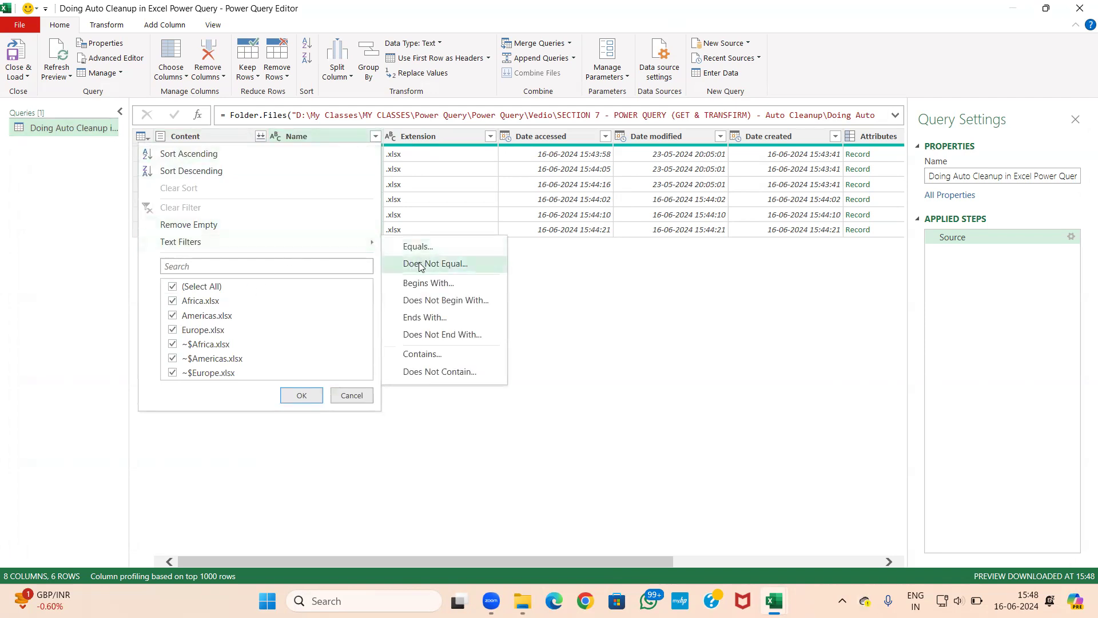
click(430, 372)
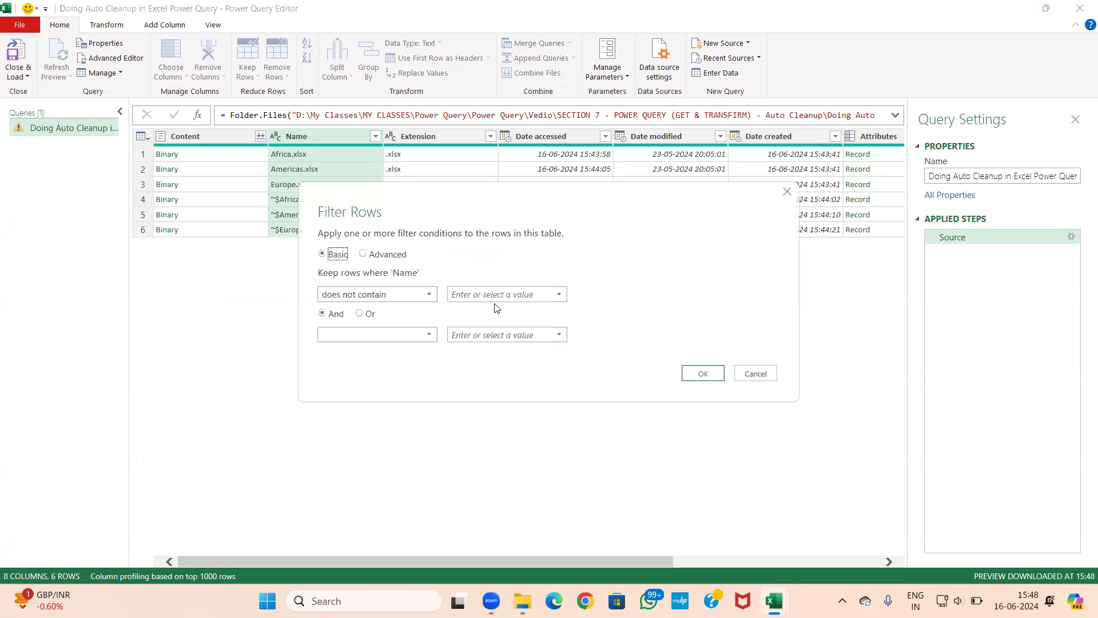
click(500, 299)
click(703, 373)
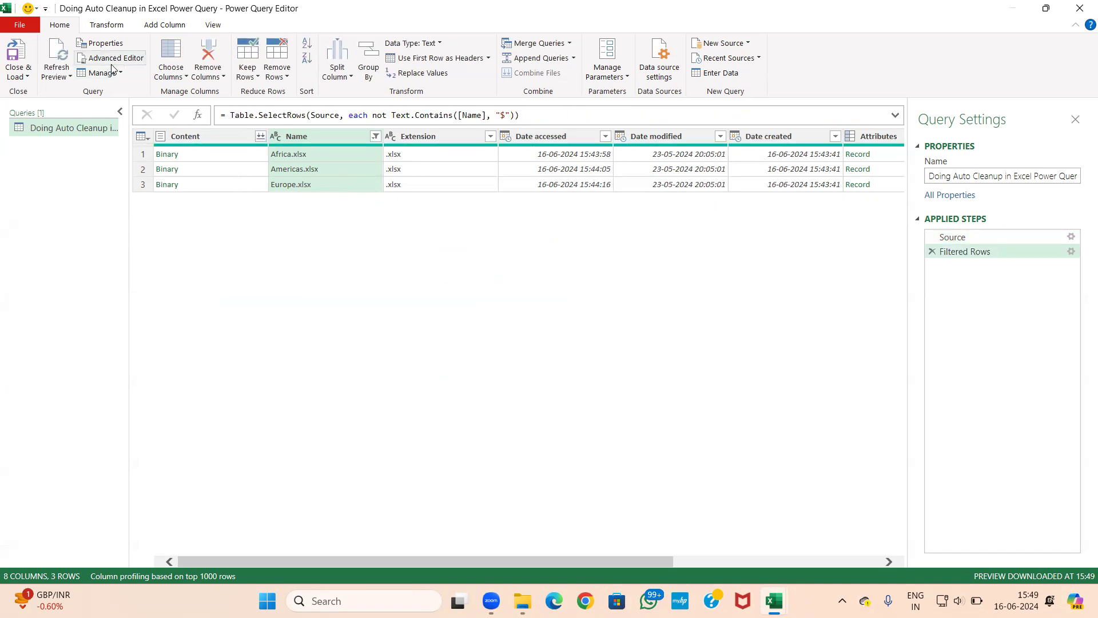
click(164, 25)
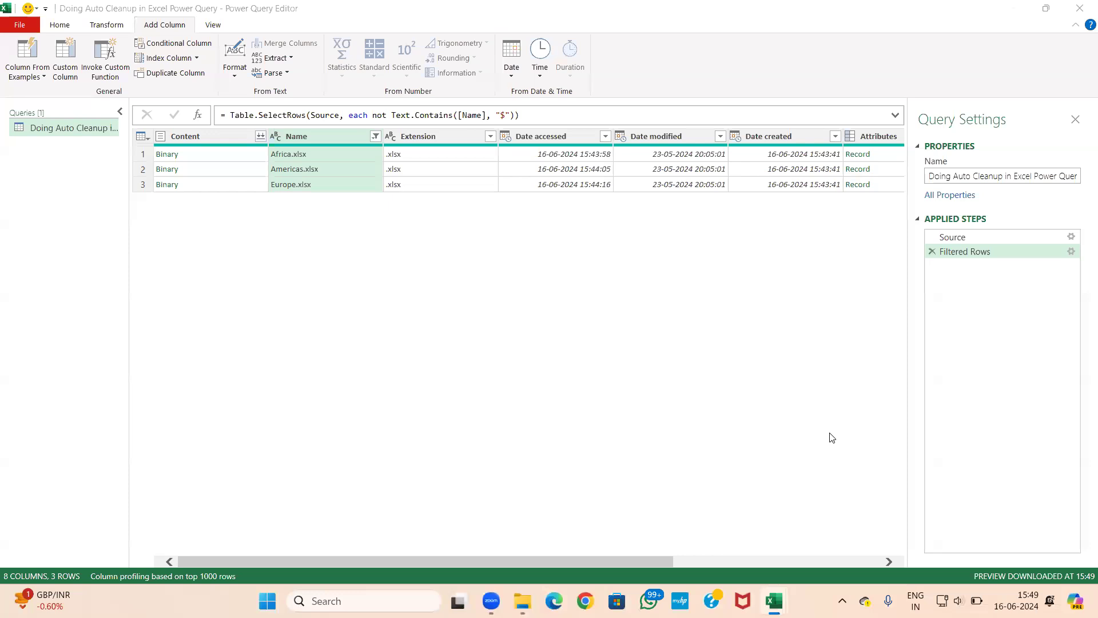
- Define a custom column named DATA with the formula Excel.Workbook([Content])
click(69, 71)
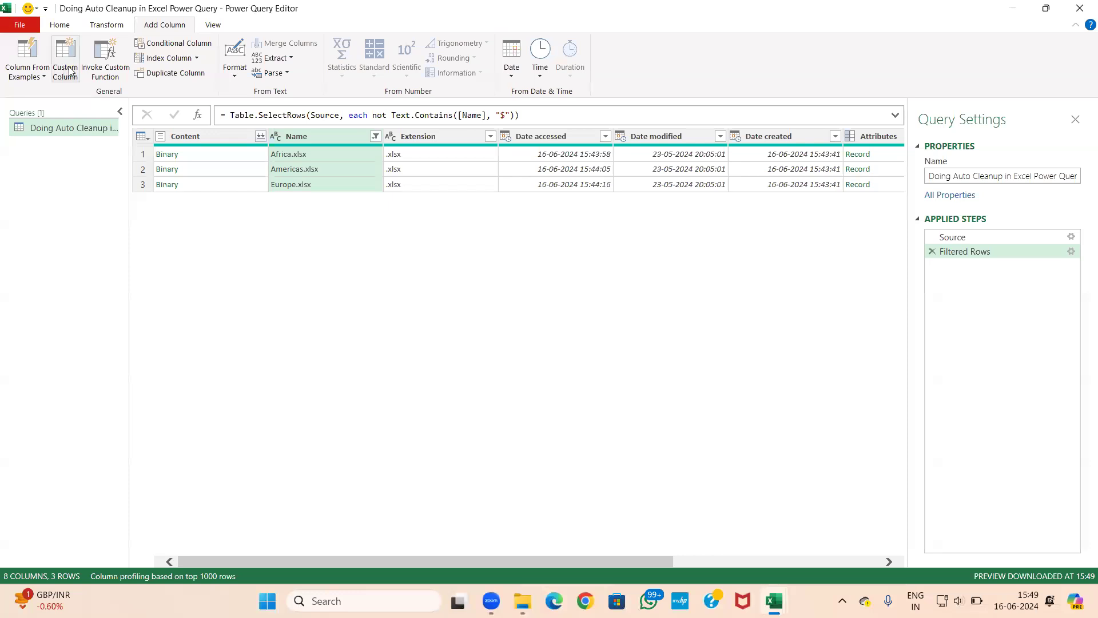
click(69, 73)
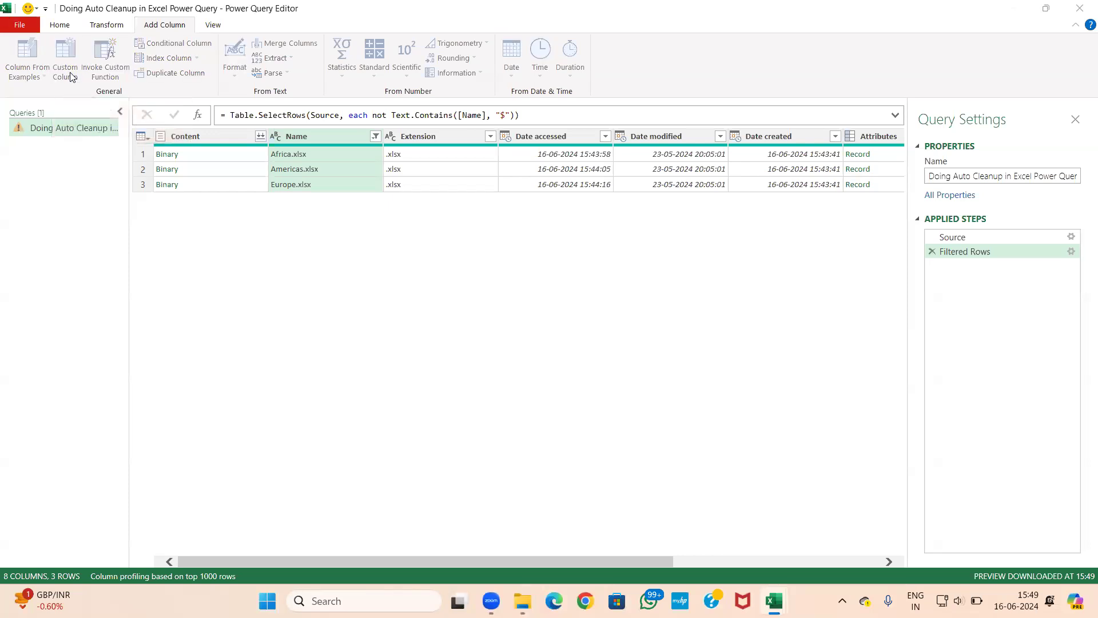
drag(367, 222, 300, 223)
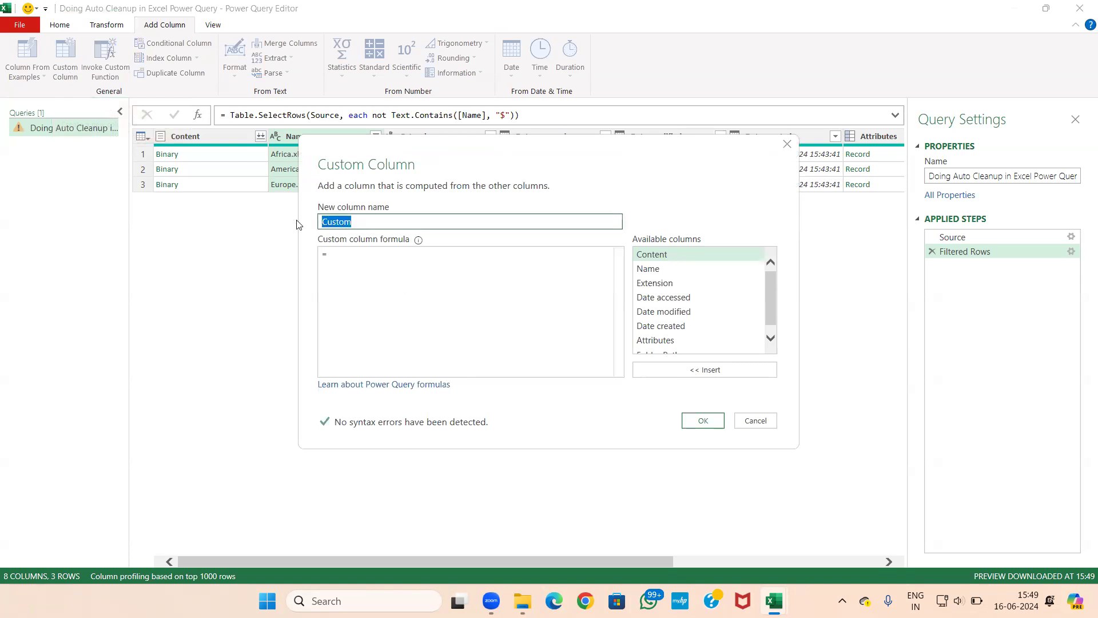
text(DATA)
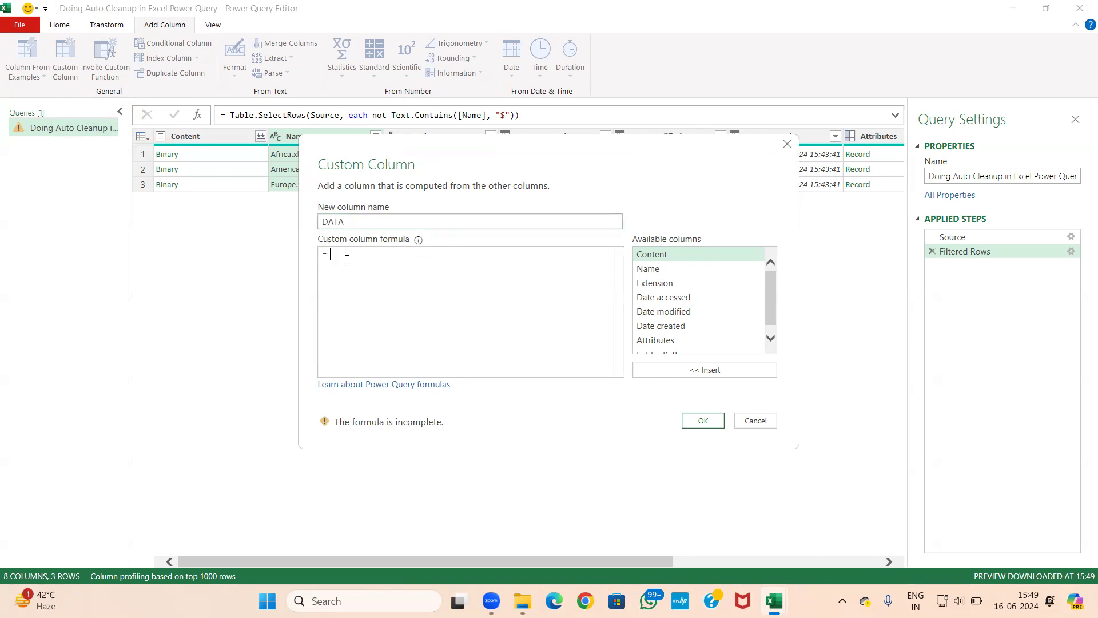
text(ex)
text(ce)
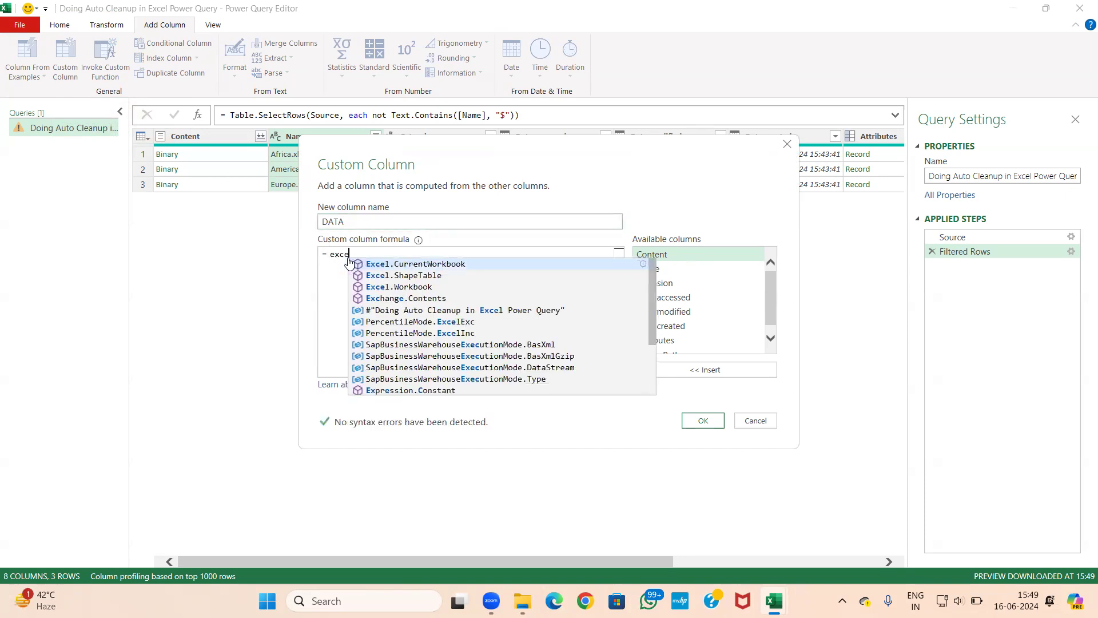
click(415, 288)
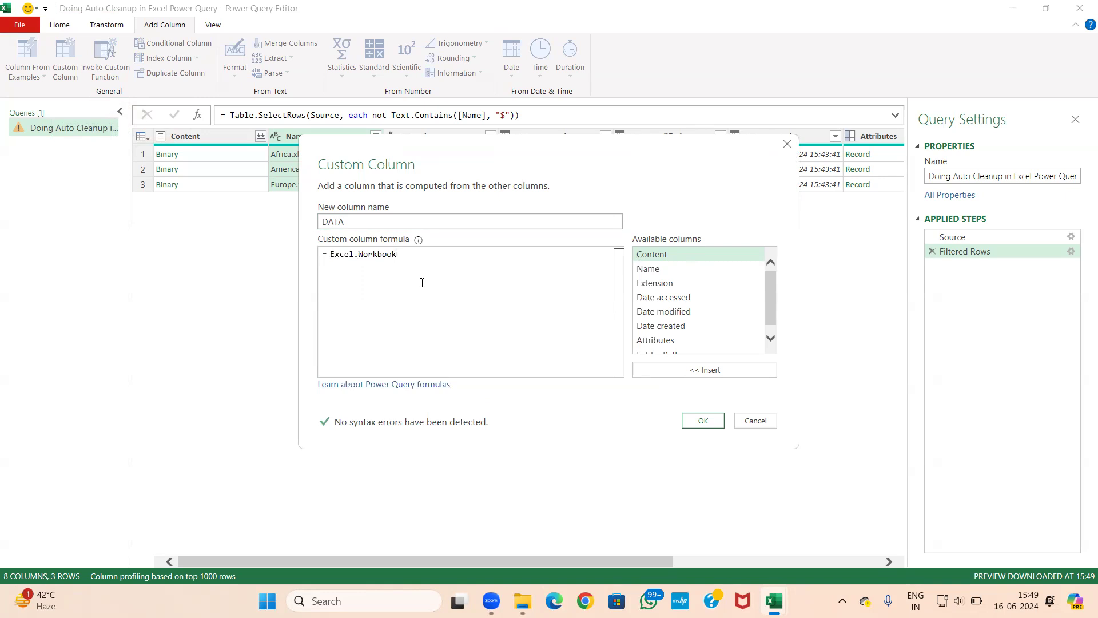
text(()
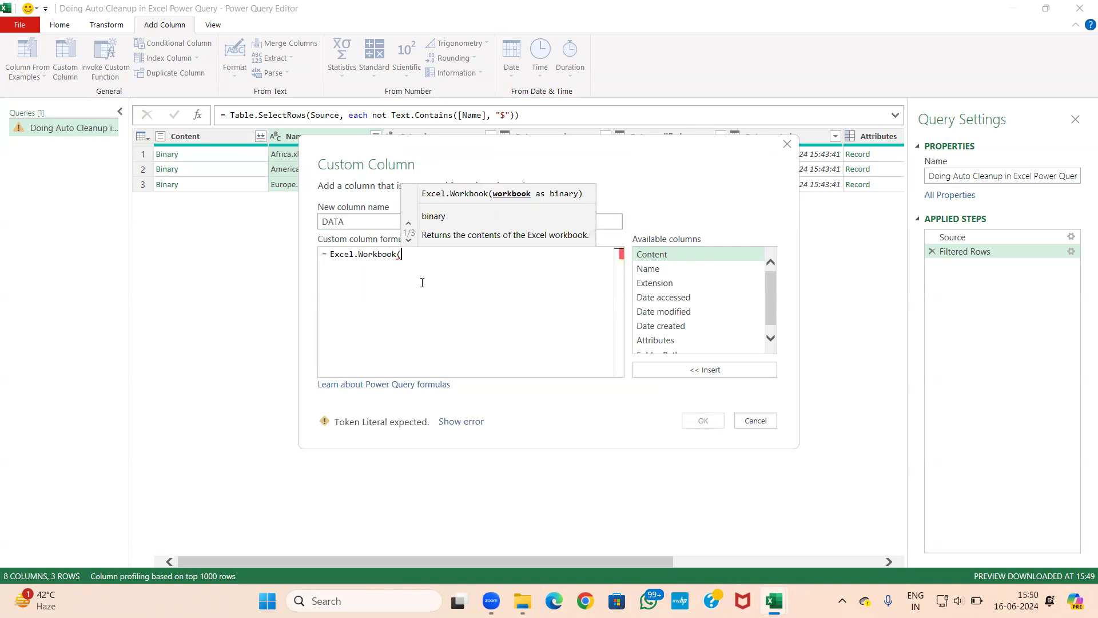
double_click(665, 256)
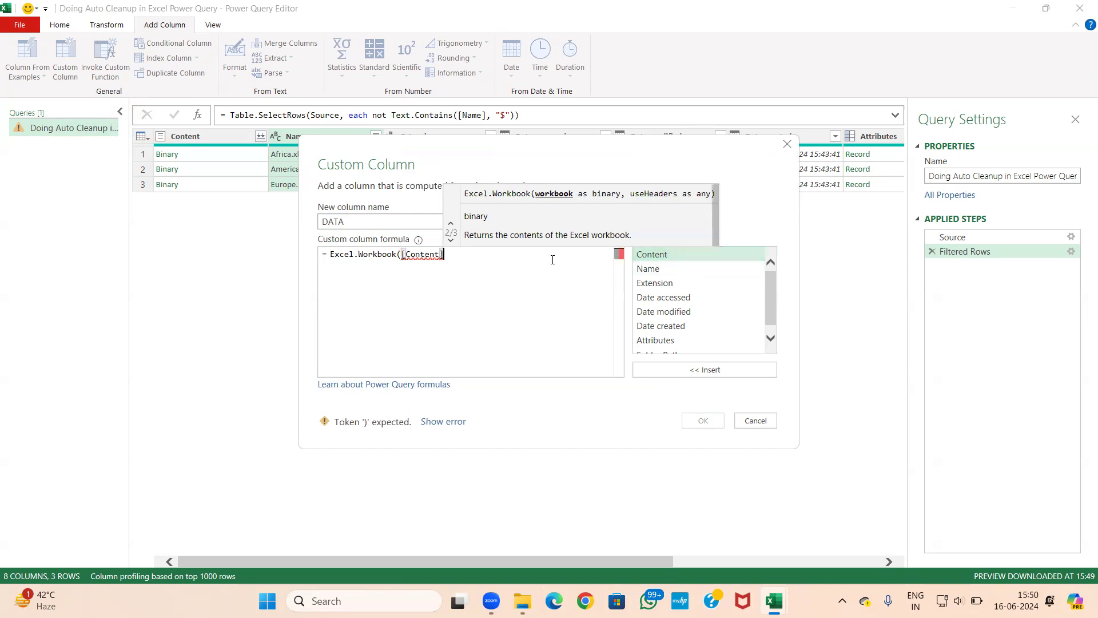
text())
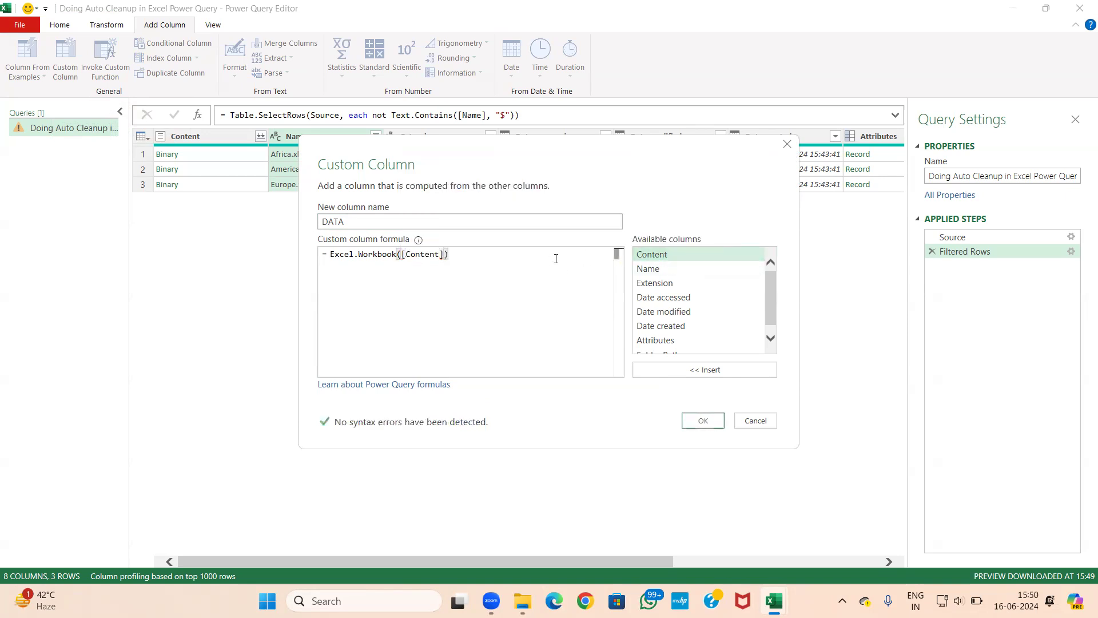
- Add the DATA column, expand it to Data, then expand DATA.Data into Column1–Column6
click(703, 422)
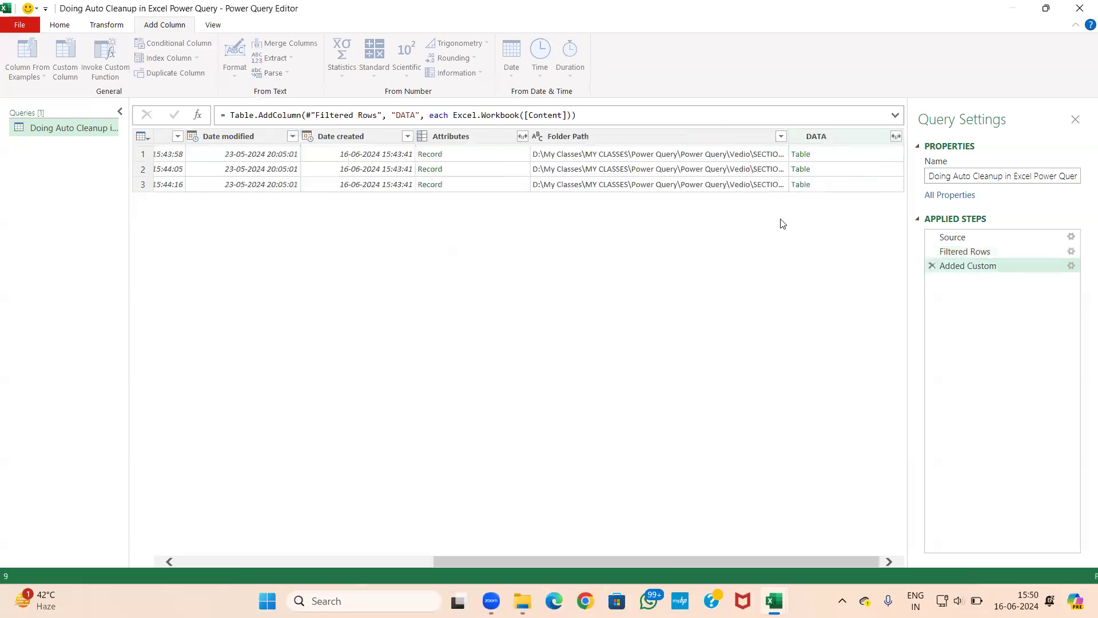
click(896, 136)
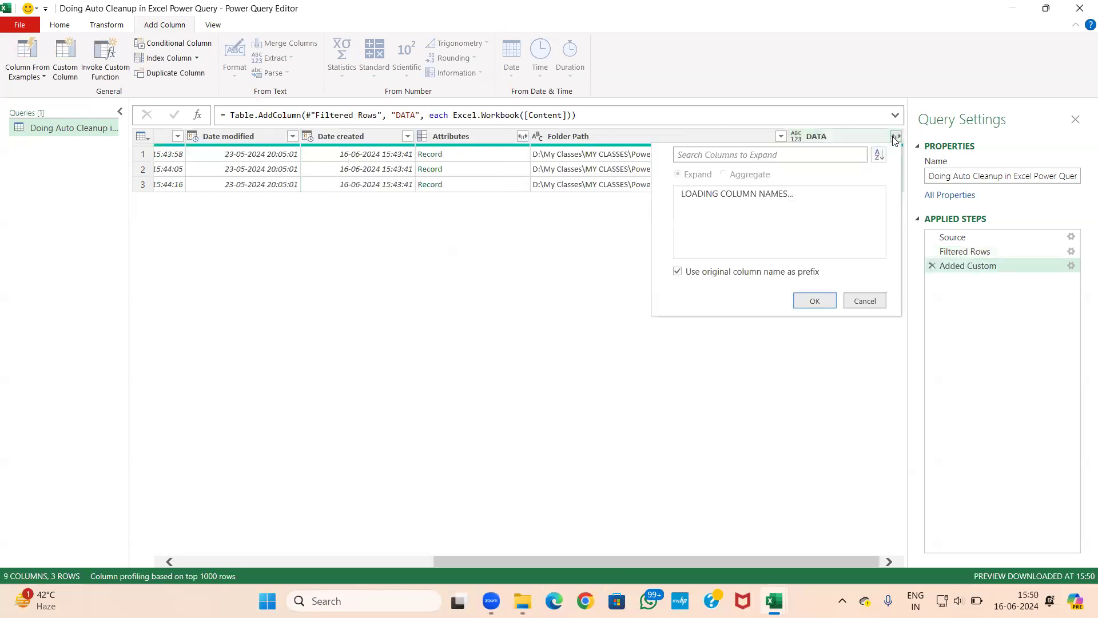
click(686, 193)
click(685, 223)
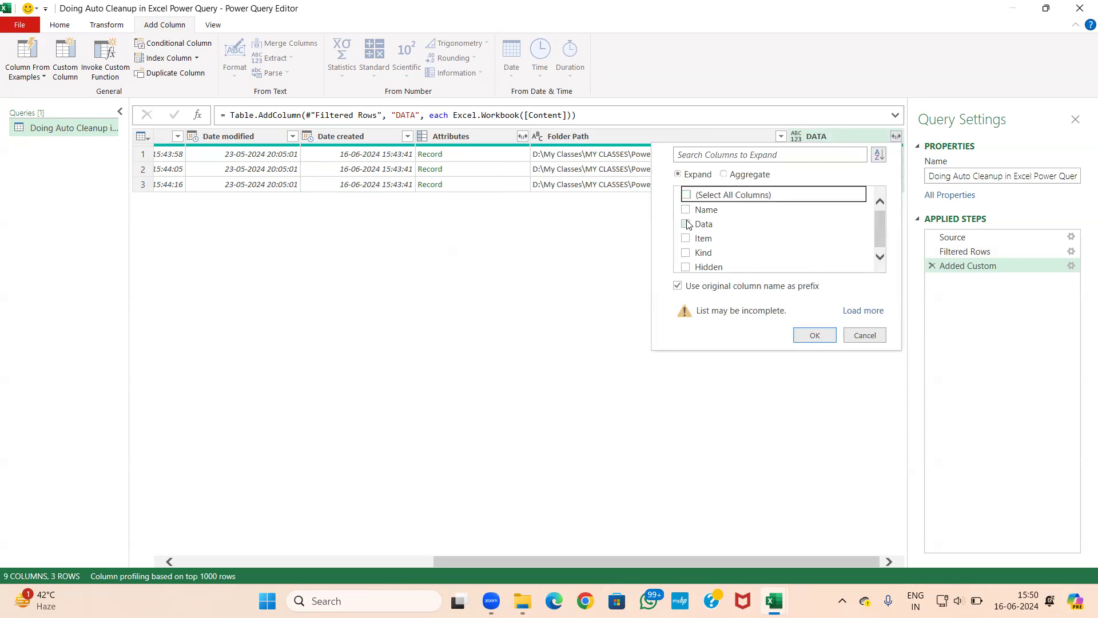
click(816, 336)
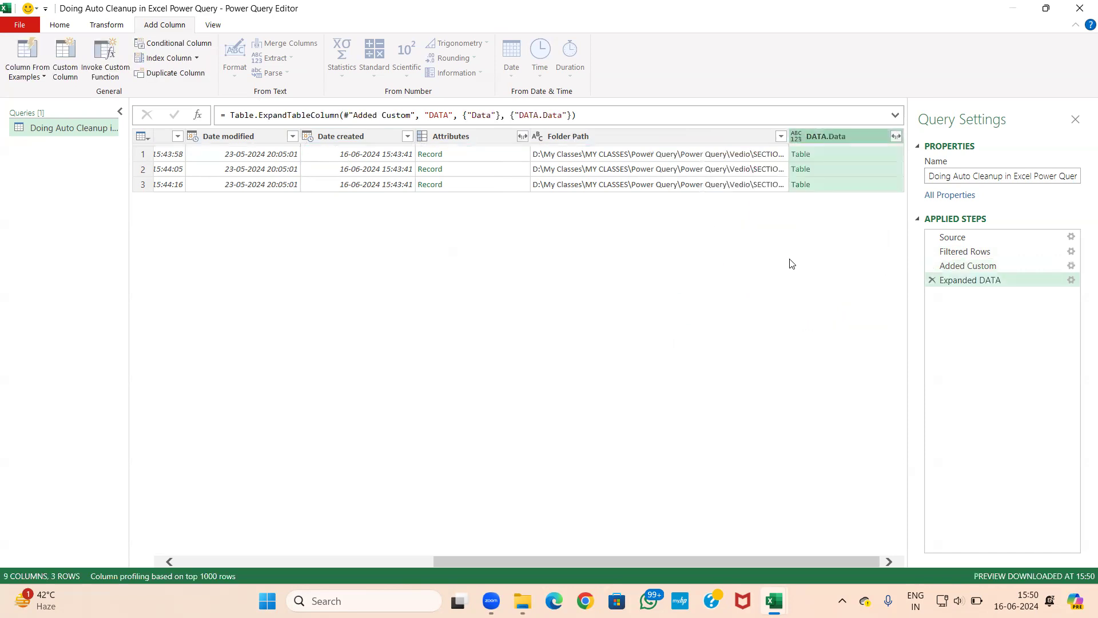
click(896, 137)
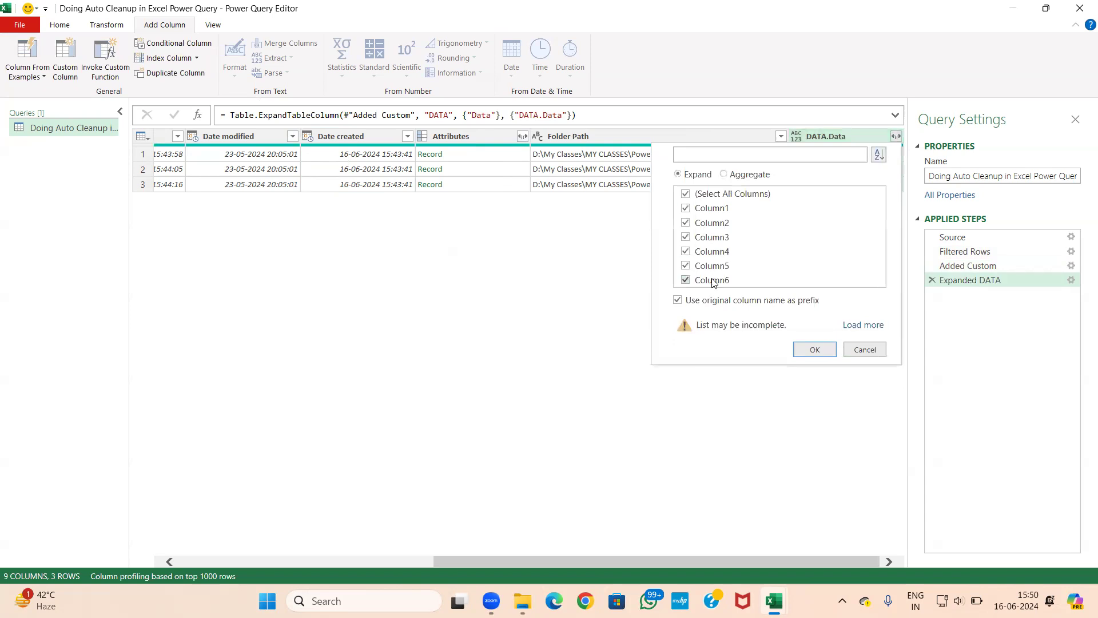
click(812, 350)
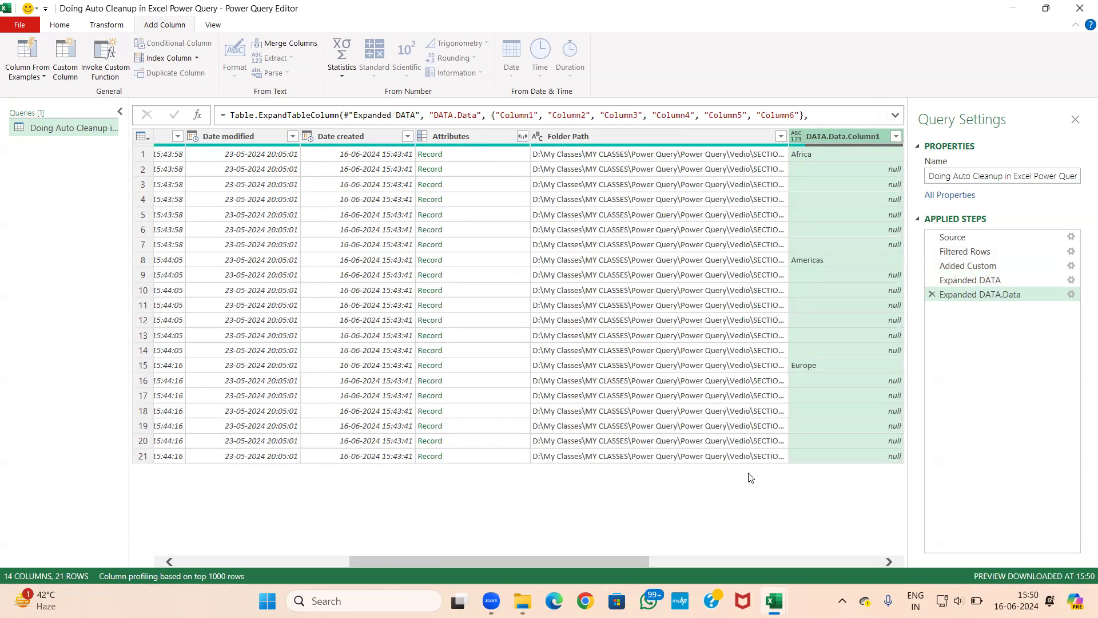
- Select the file-info columns from Content through Folder Path
drag(557, 562, 821, 552)
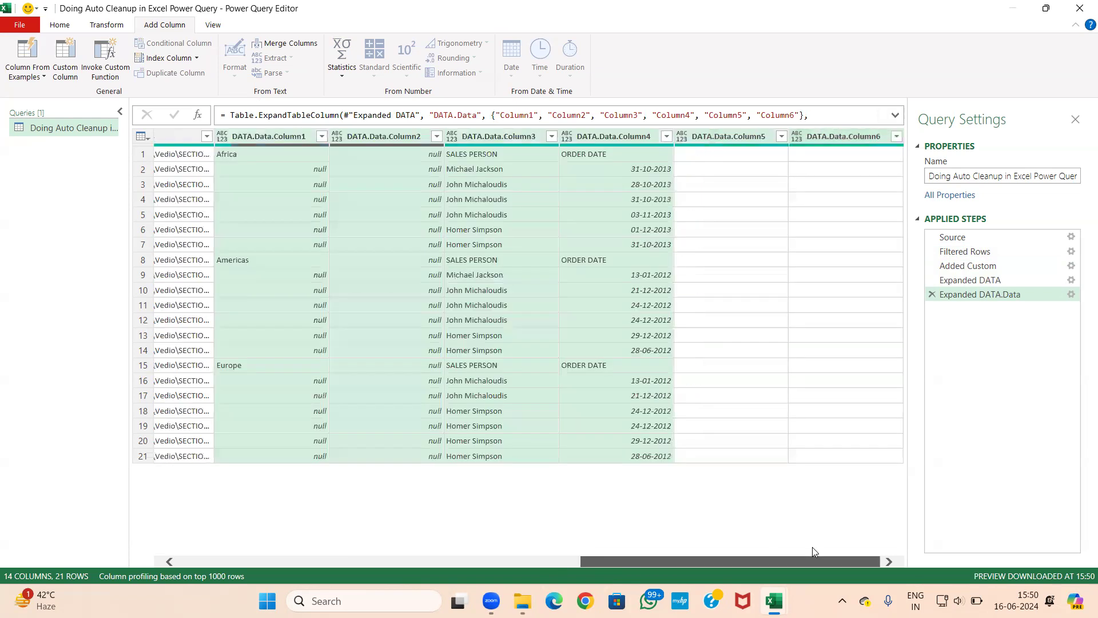
scroll(743, 541, left, 2)
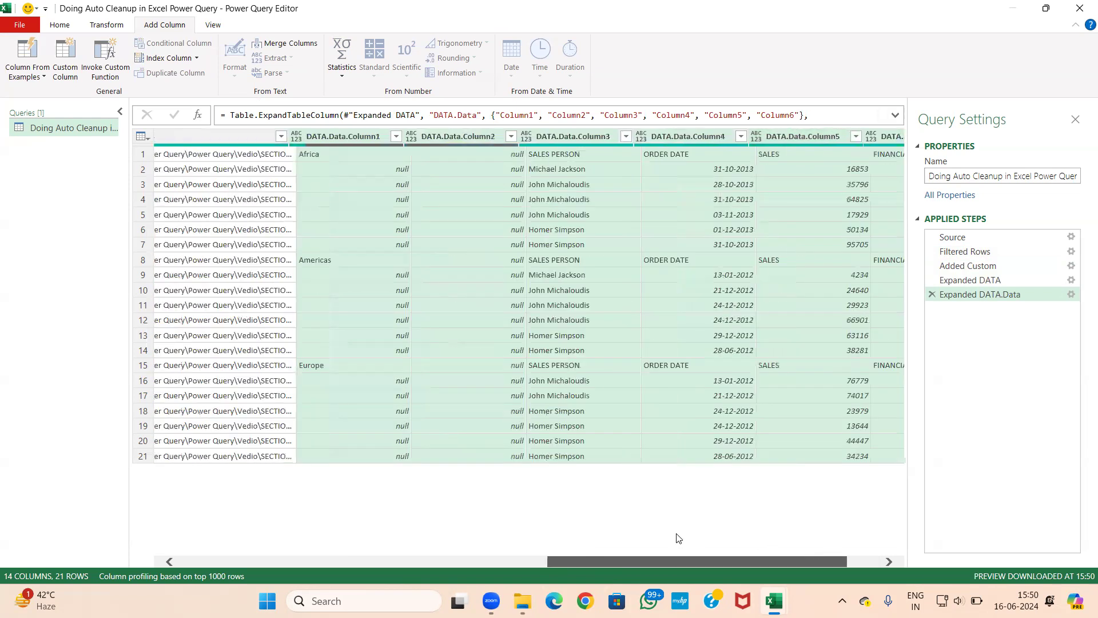
scroll(675, 535, left, 3)
click(402, 136)
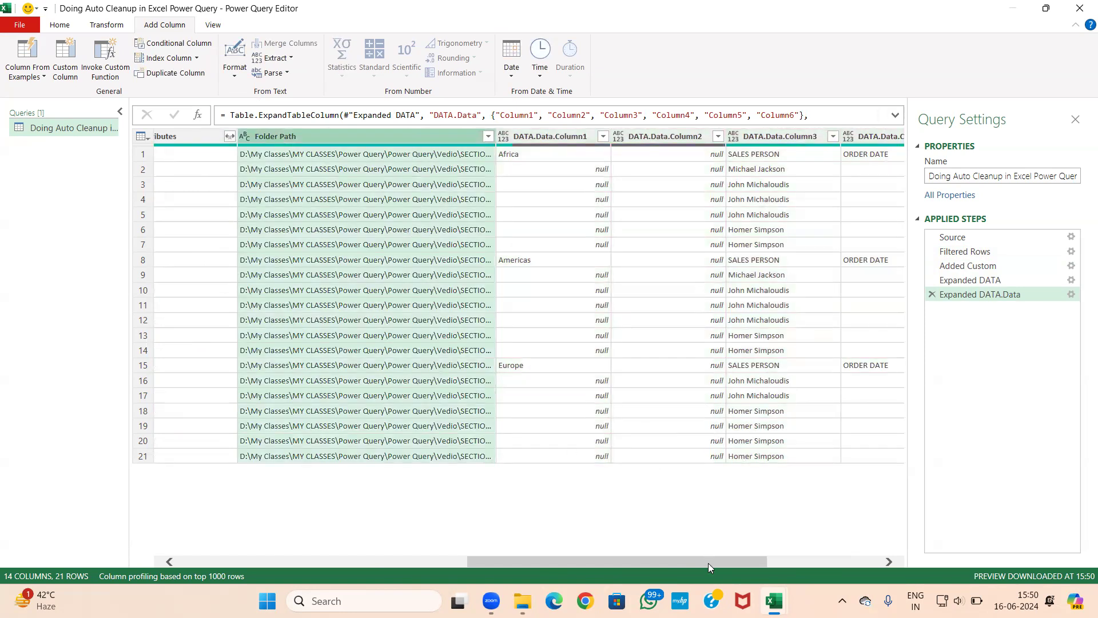
drag(709, 560, 310, 561)
click(205, 136)
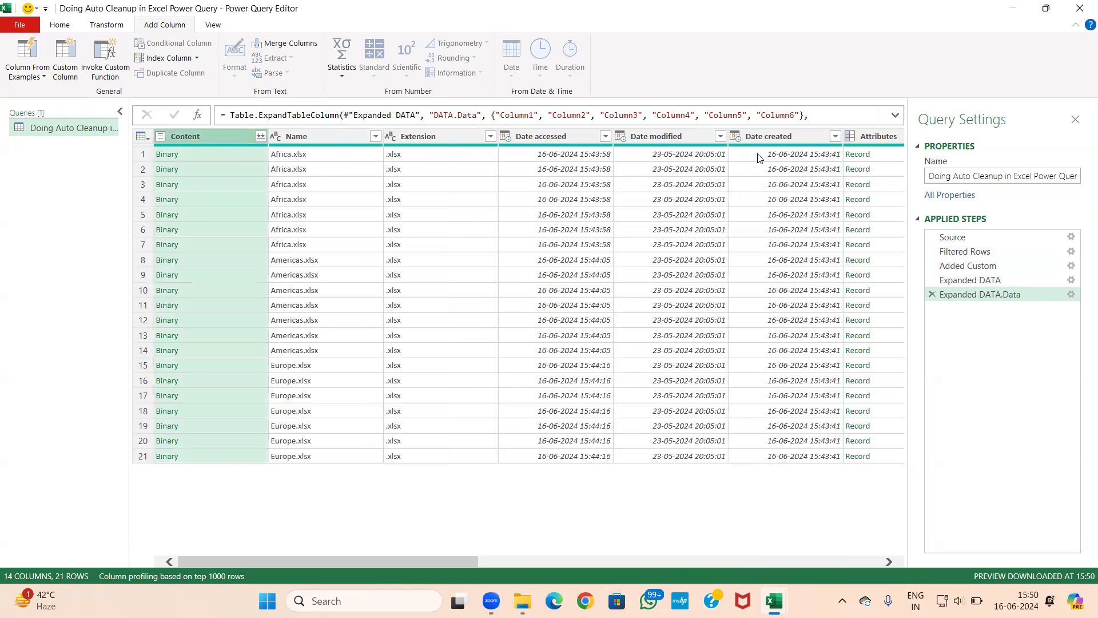
click(884, 562)
click(883, 562)
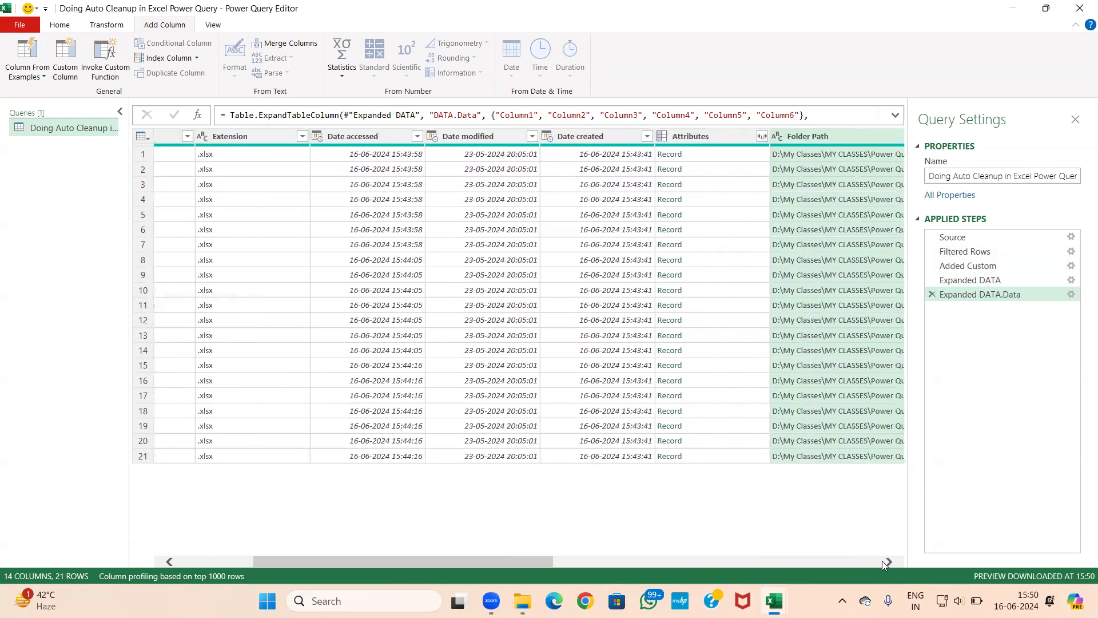
shift+click(808, 137)
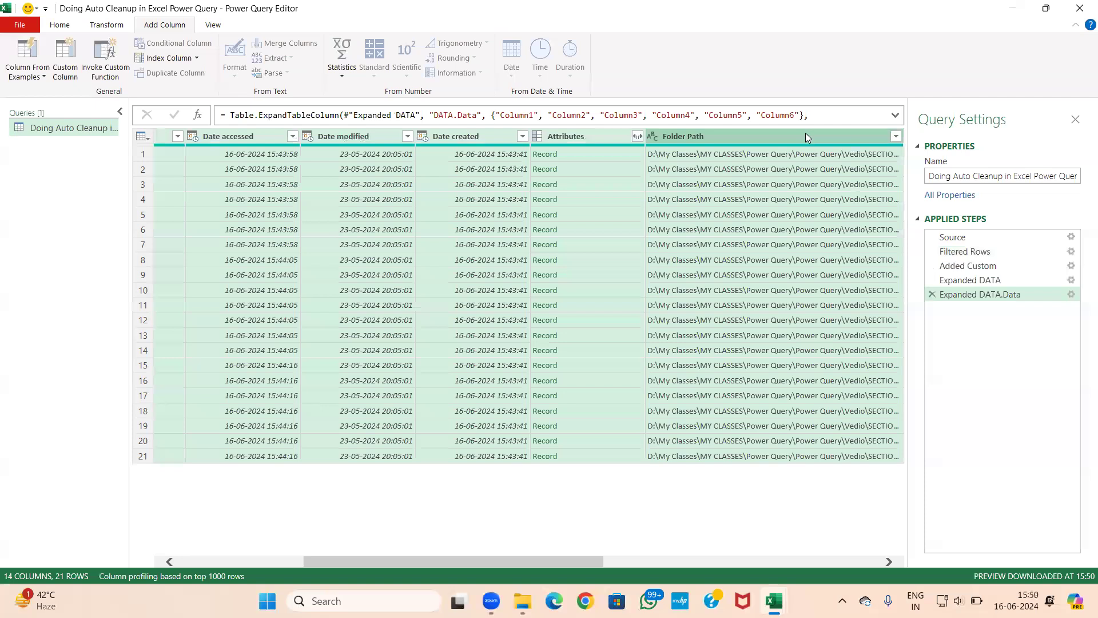
- Remove the selected file-info columns and the all-null DATA.Data.Column2, leaving five columns
right_click(743, 140)
click(767, 167)
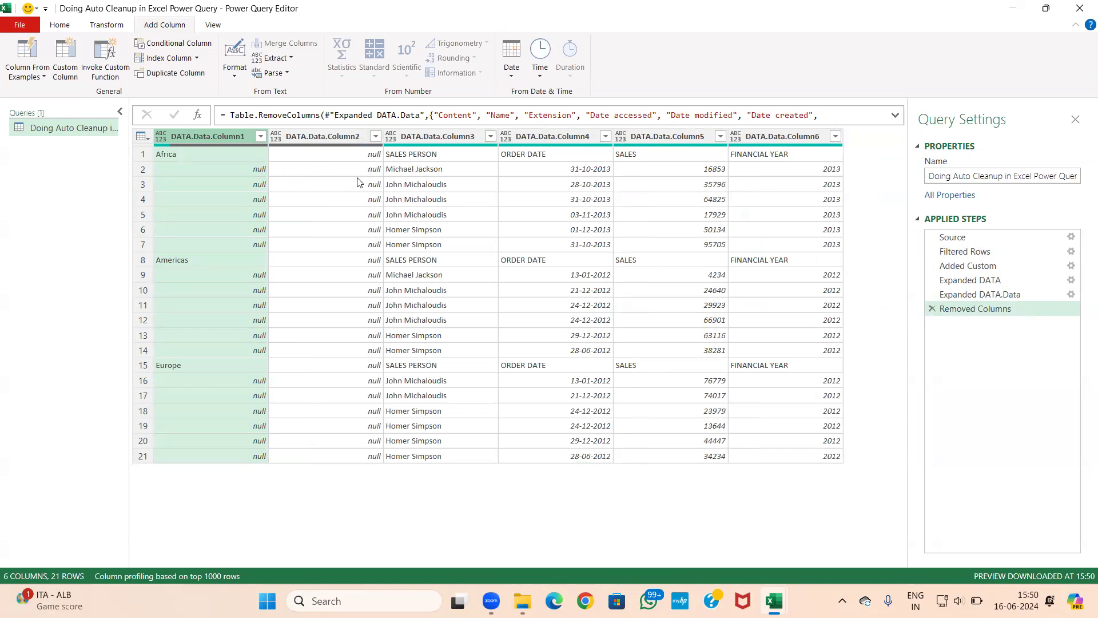
click(350, 215)
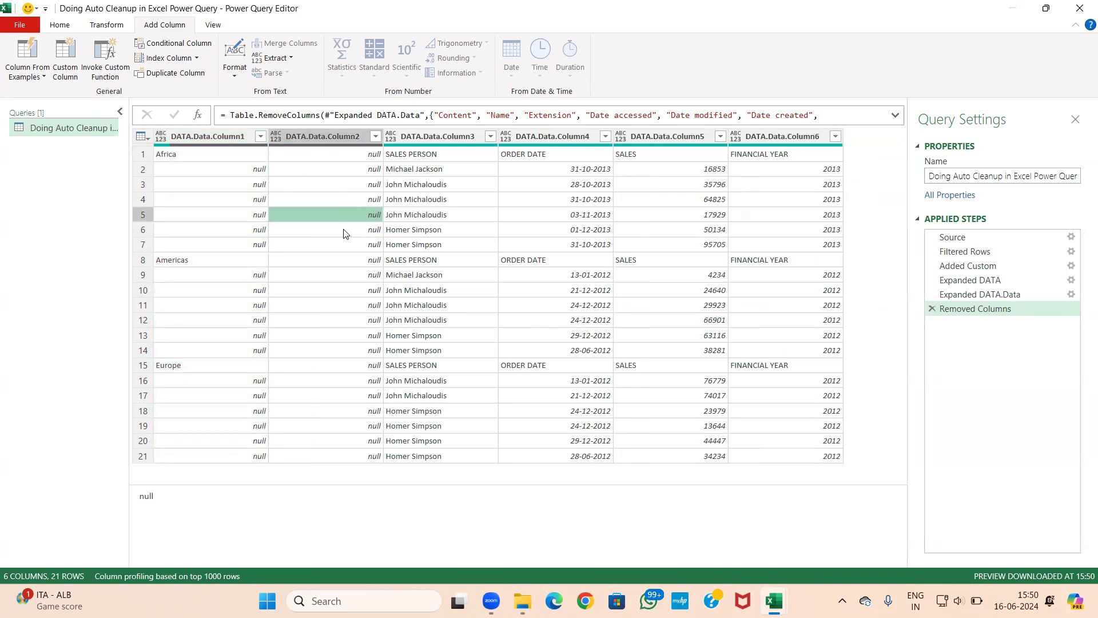
click(338, 131)
right_click(338, 131)
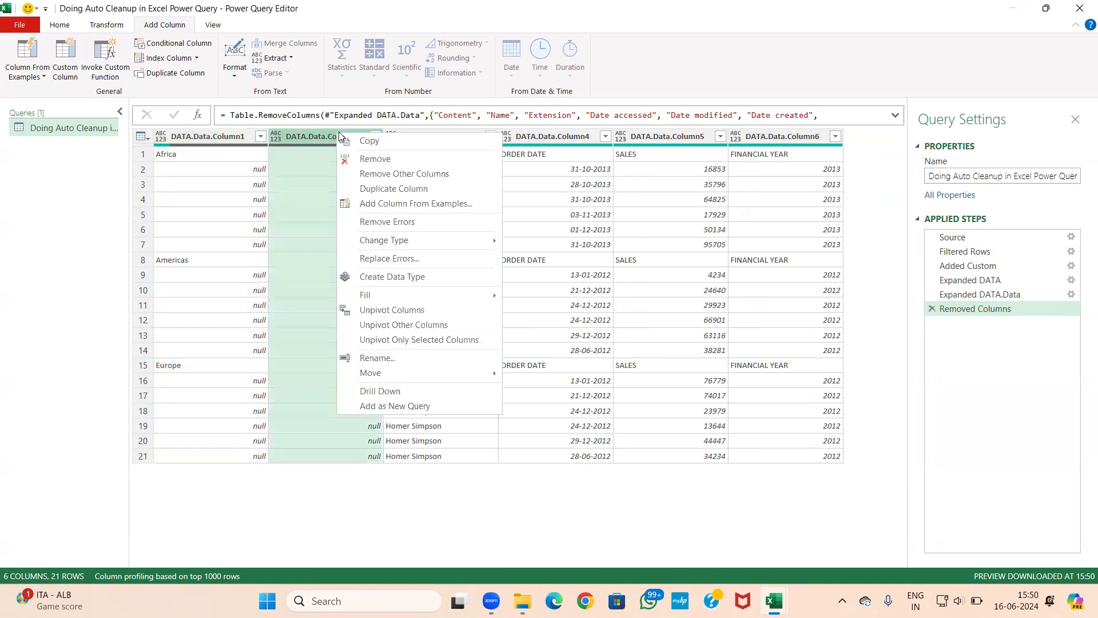
click(375, 159)
click(224, 155)
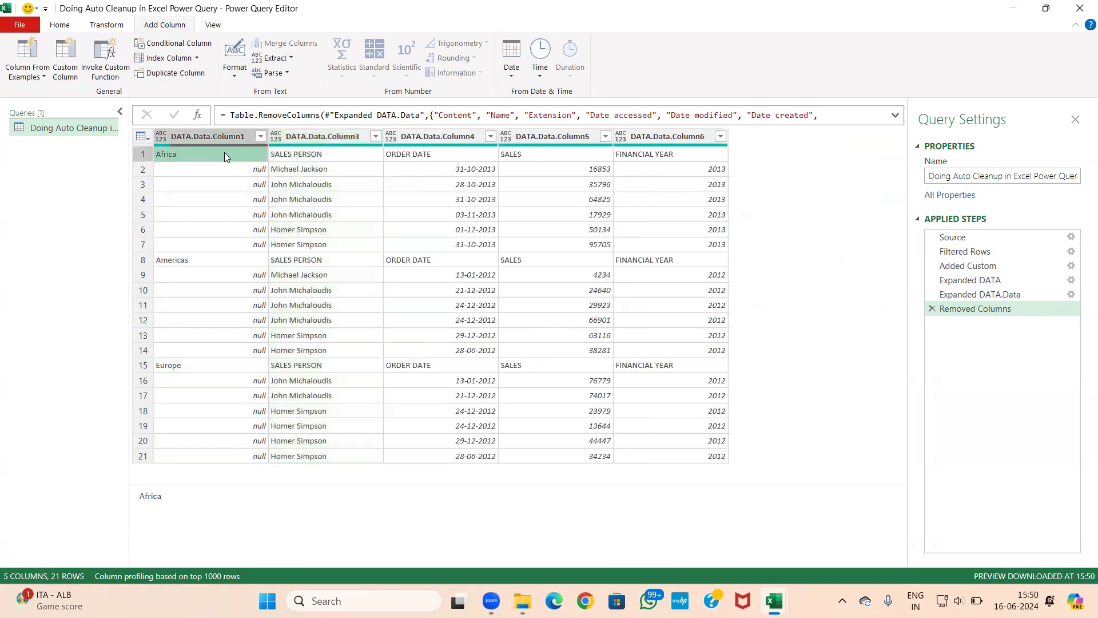
click(200, 183)
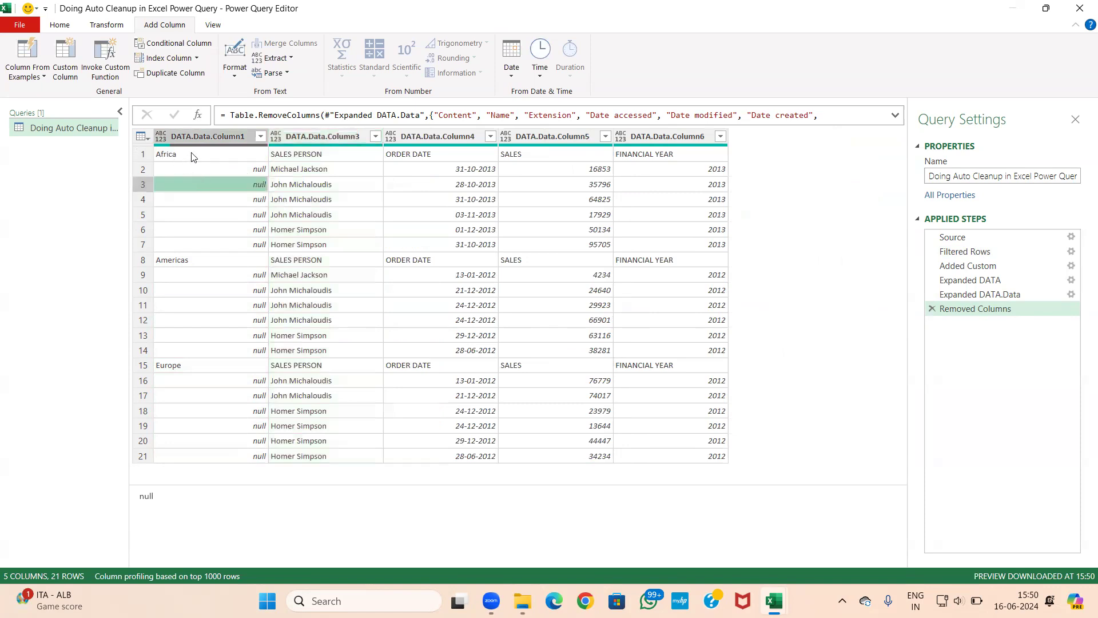
click(182, 156)
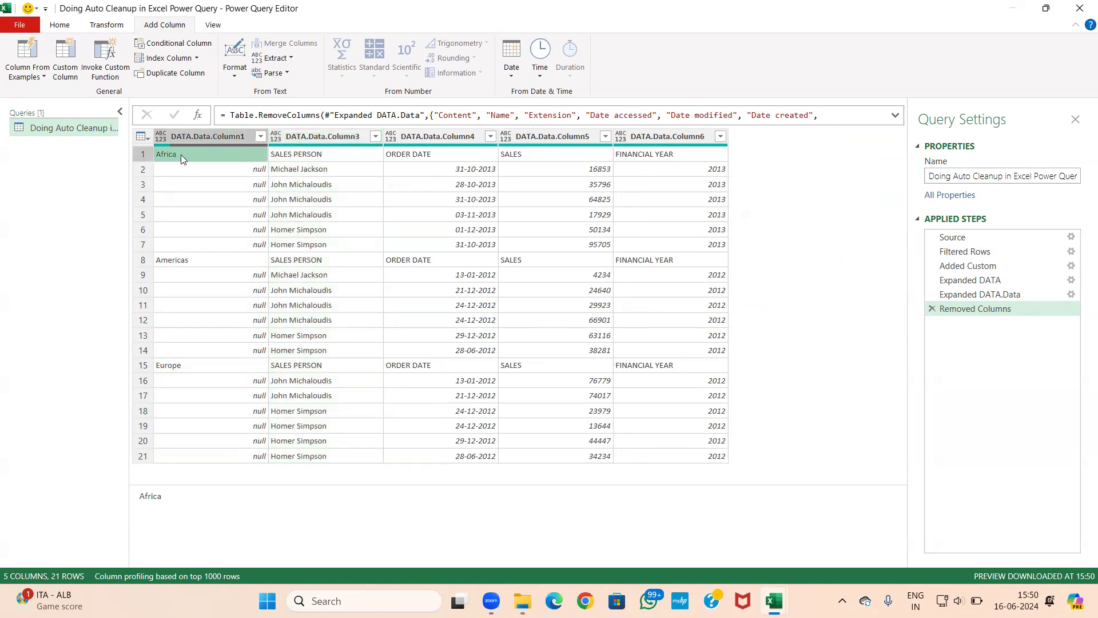
- Promote the first row to headers, try filling the Africa column down, then delete that Filled Down step
click(60, 24)
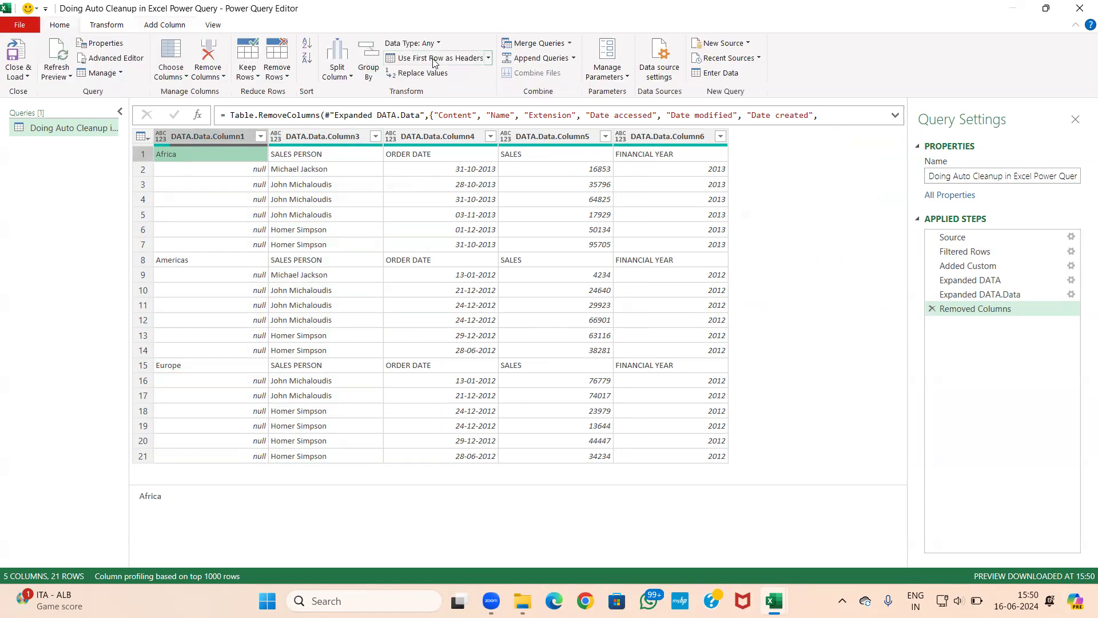
click(433, 59)
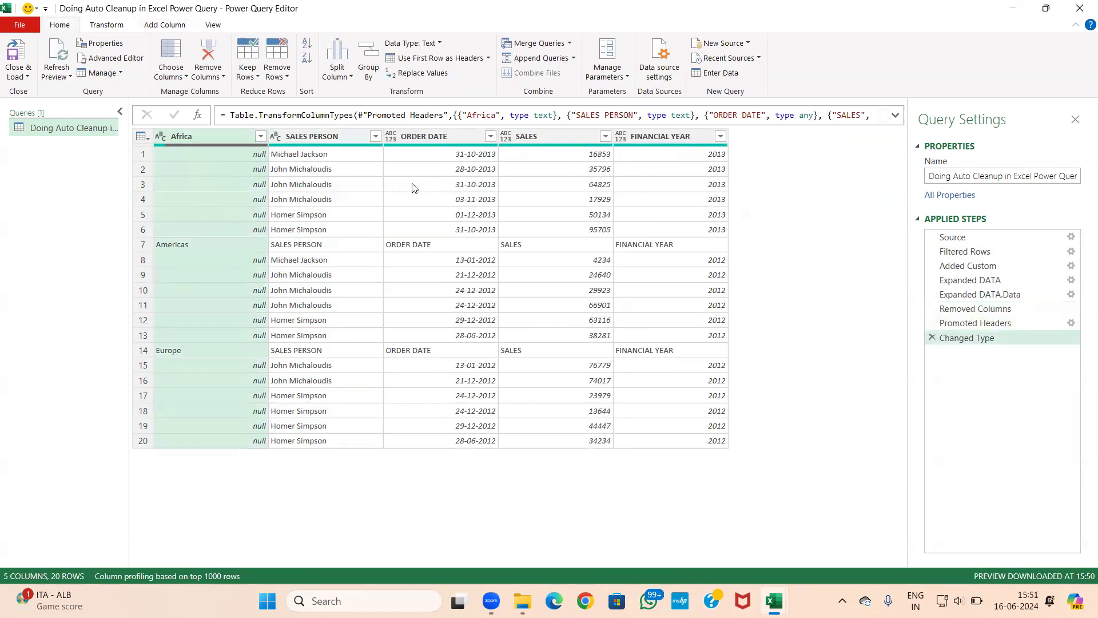
right_click(217, 139)
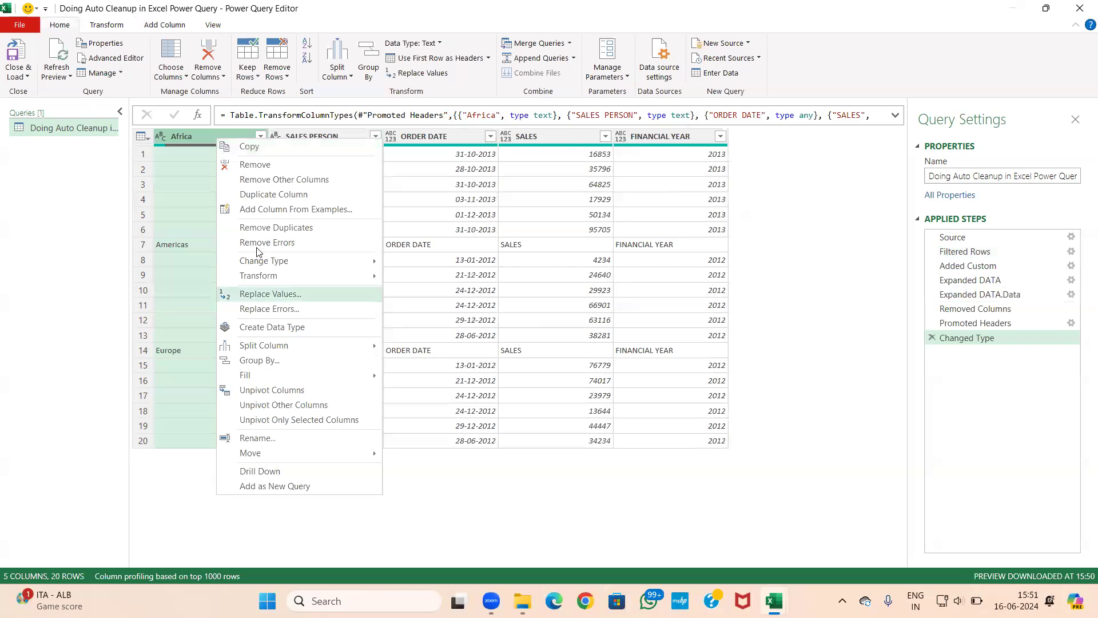
mouse_move(246, 375)
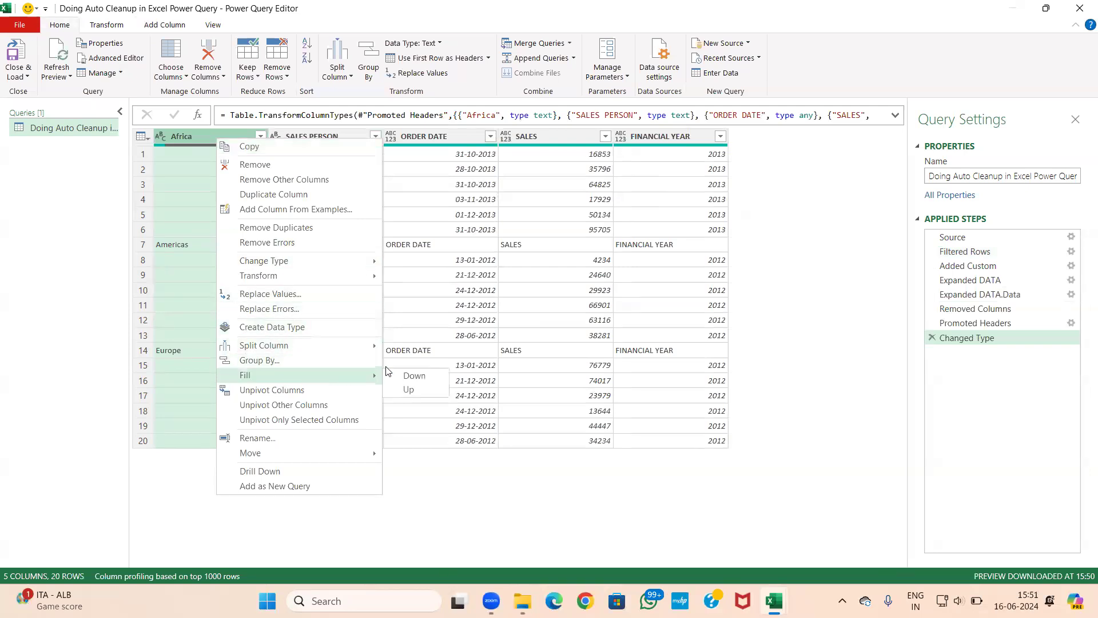
click(413, 376)
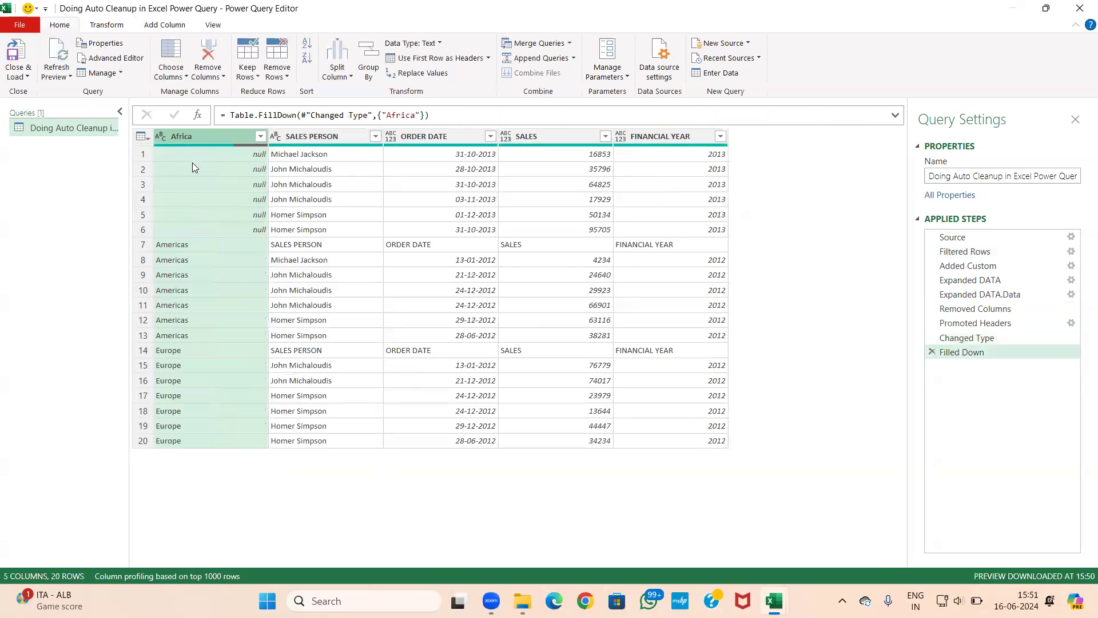
click(225, 169)
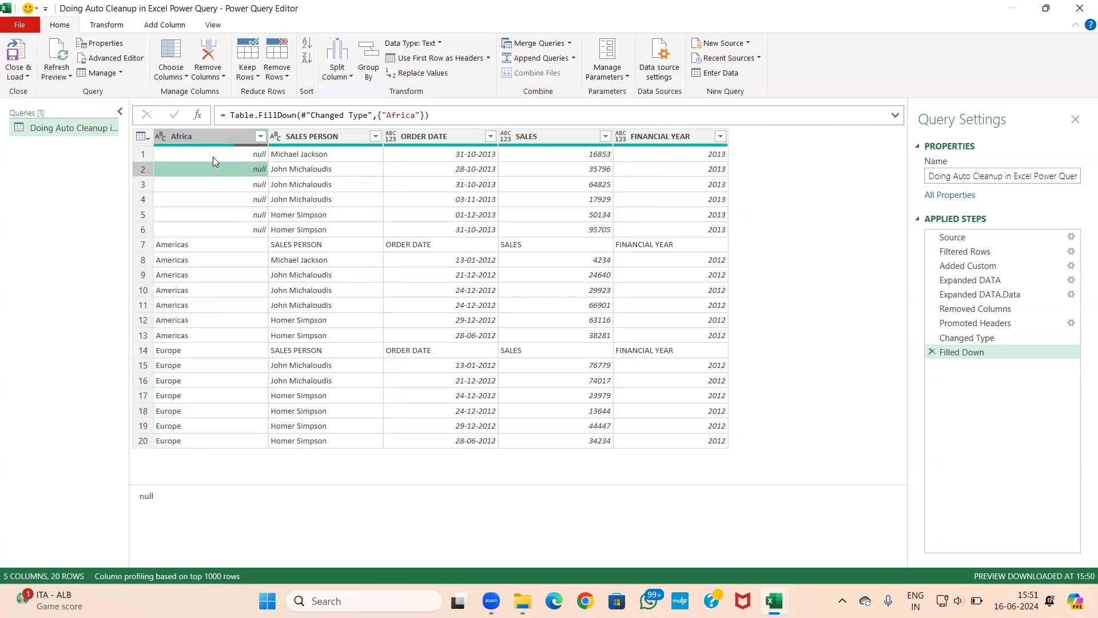
click(221, 138)
click(240, 154)
click(247, 169)
click(932, 353)
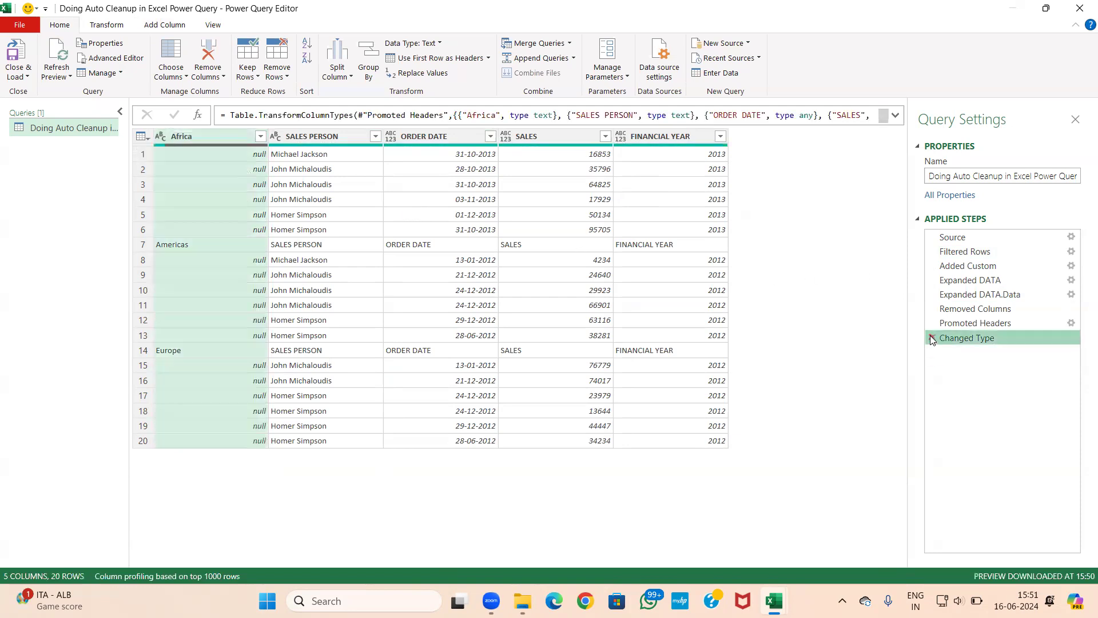
- Delete Changed Type and Promoted Headers, fill DATA.Data.Column1 down, then re-promote the first row to headers
click(931, 337)
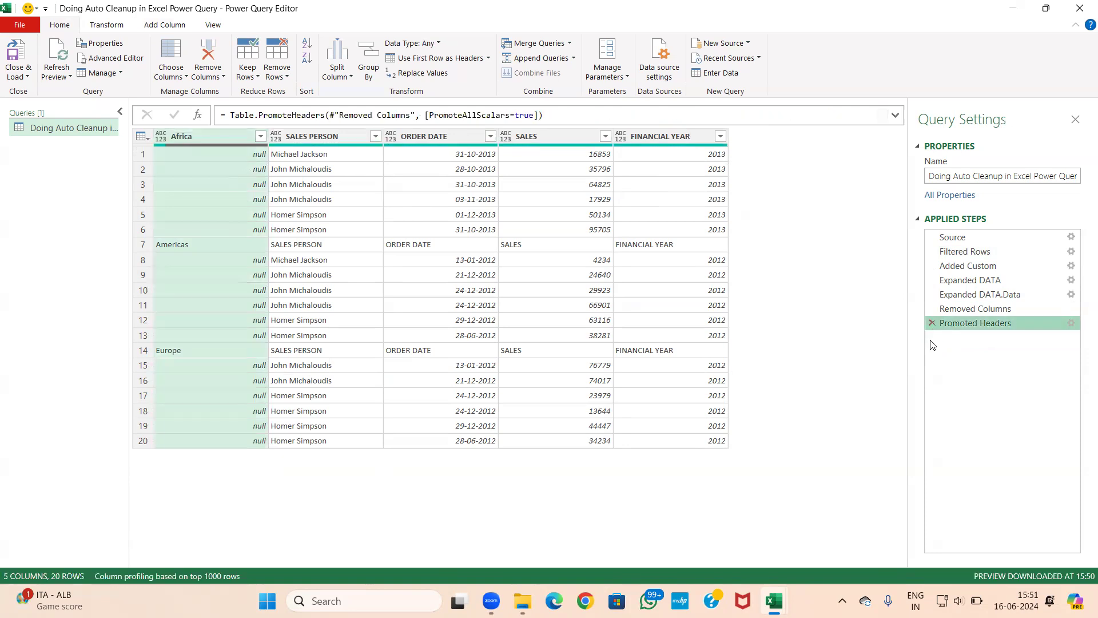
click(932, 323)
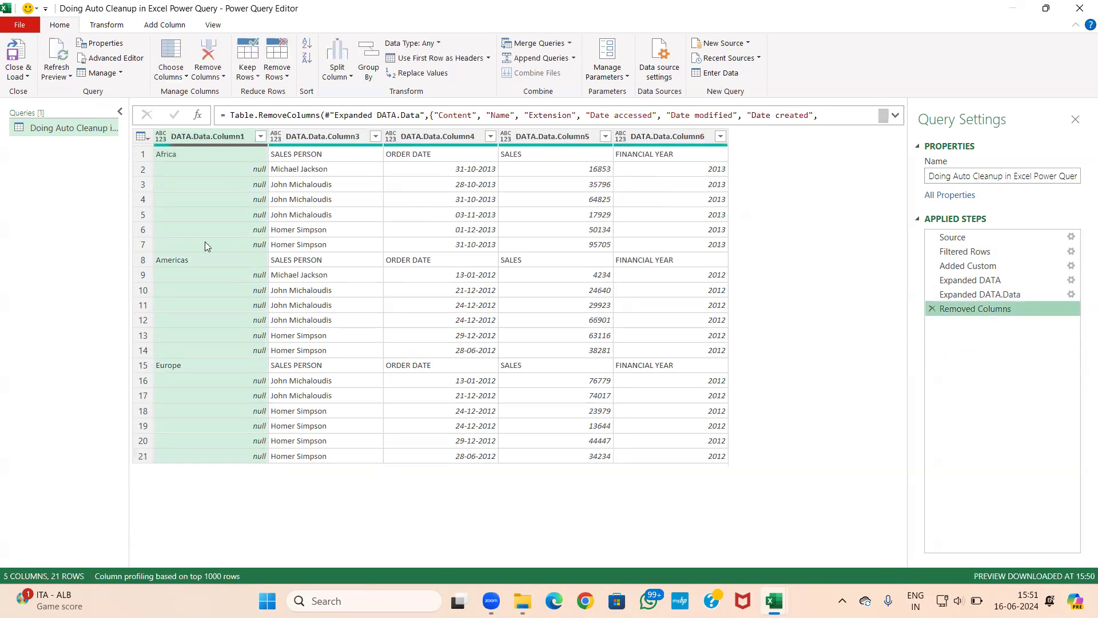
right_click(195, 138)
mouse_move(254, 375)
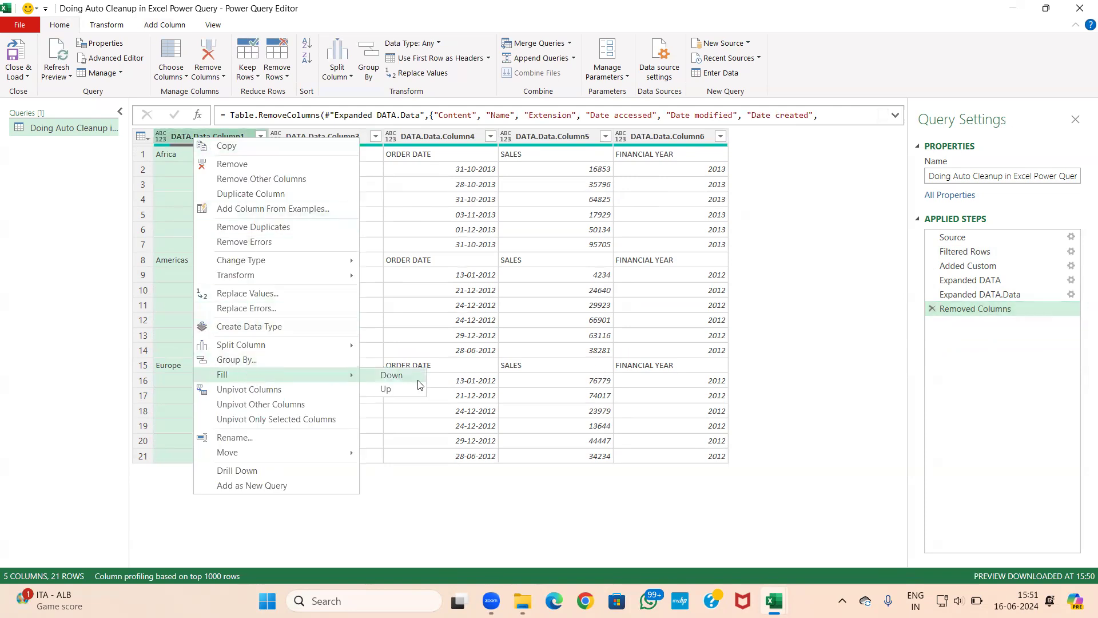
click(396, 375)
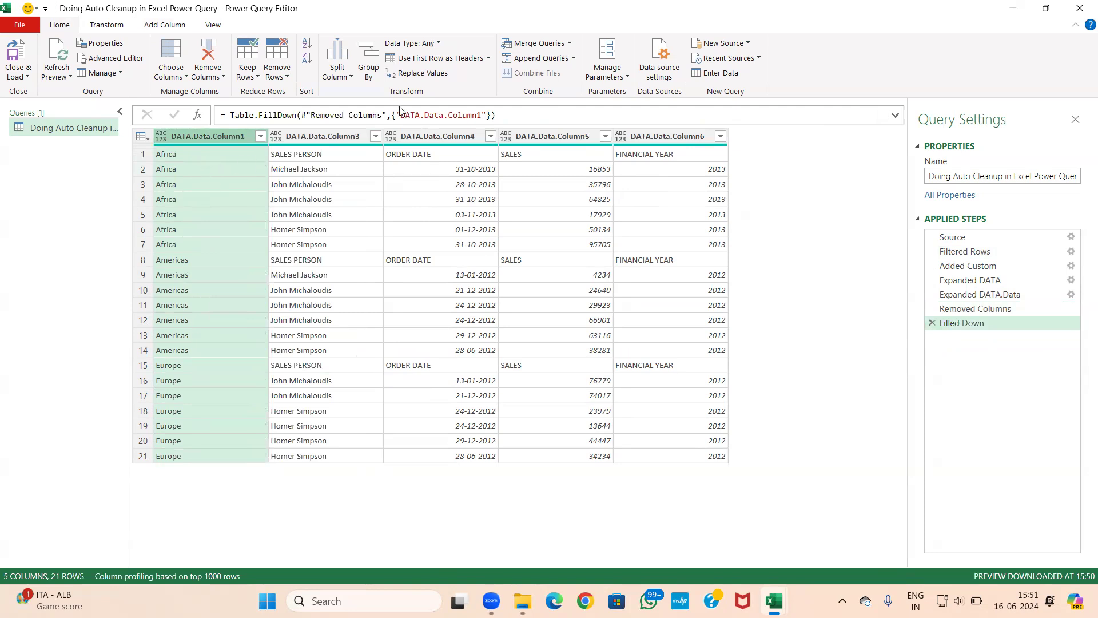
click(453, 60)
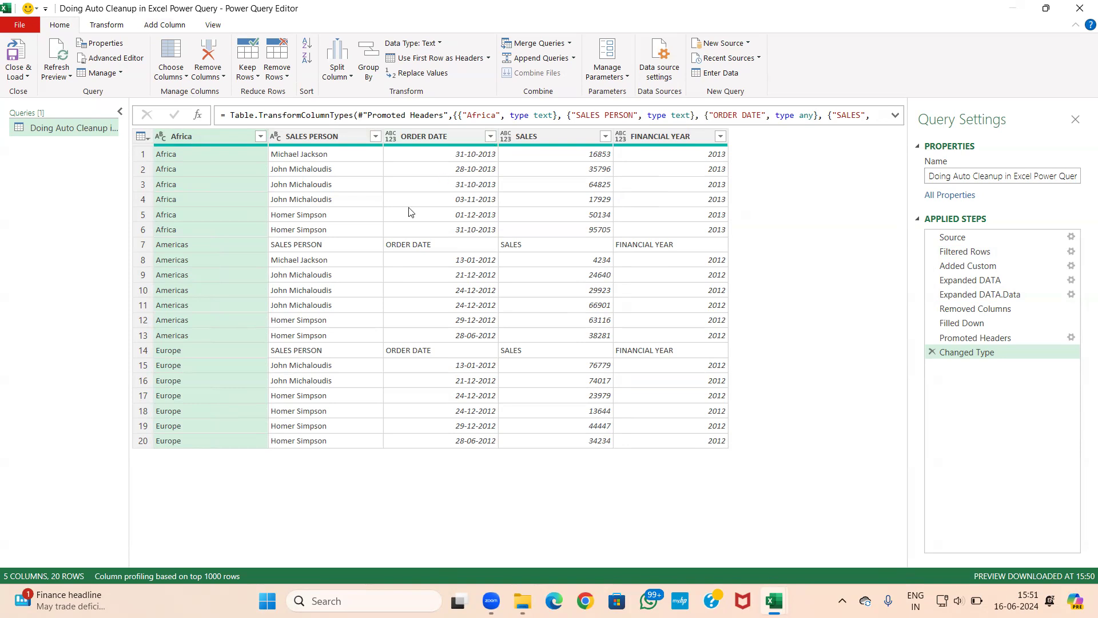
- Filter out the repeated ORDER DATE header rows, leaving 18 data rows
click(490, 138)
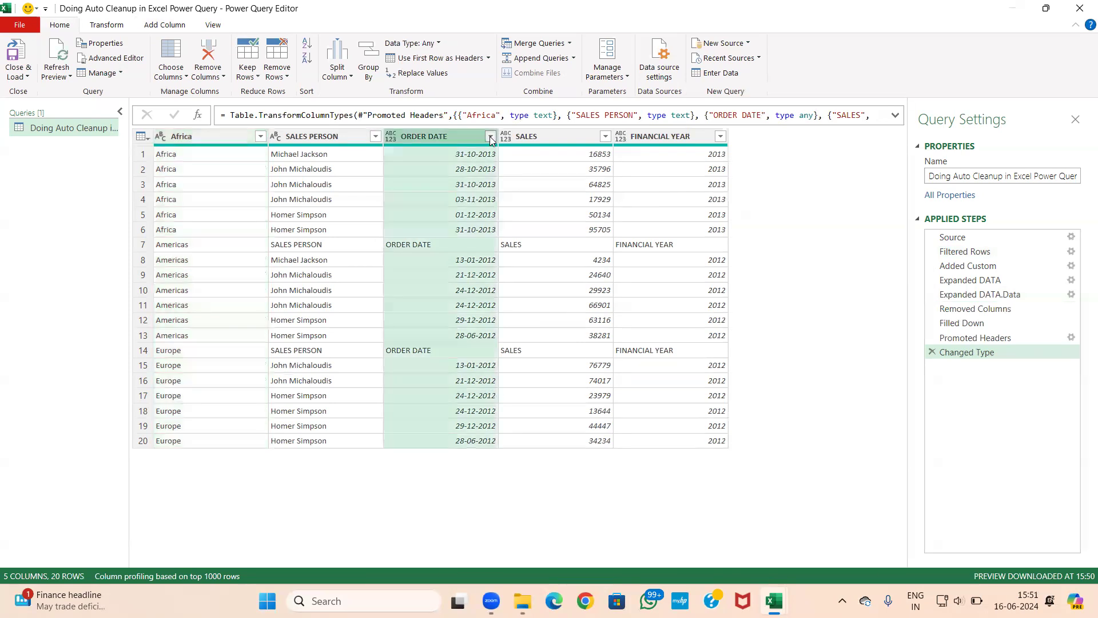
click(288, 430)
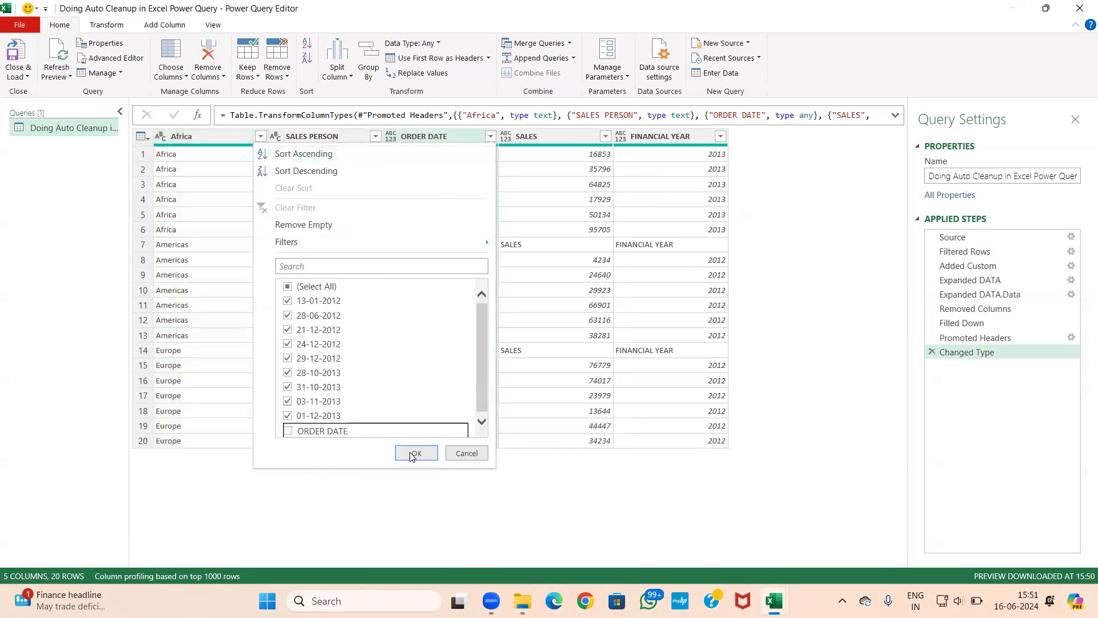
click(417, 453)
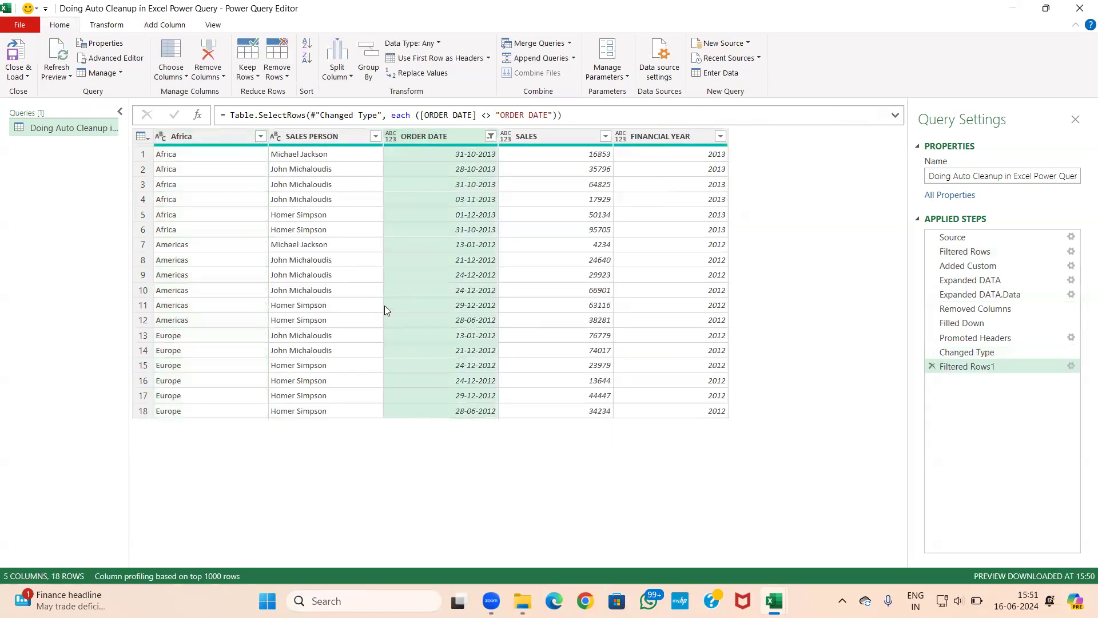
- Rename the Africa column to Sale Region
click(357, 195)
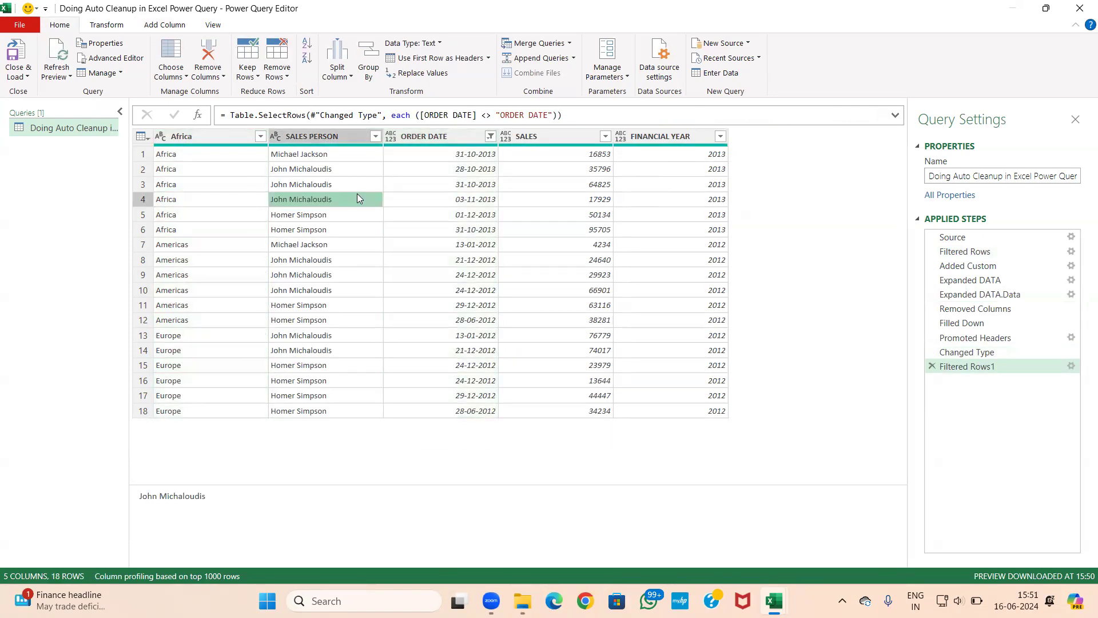
click(339, 136)
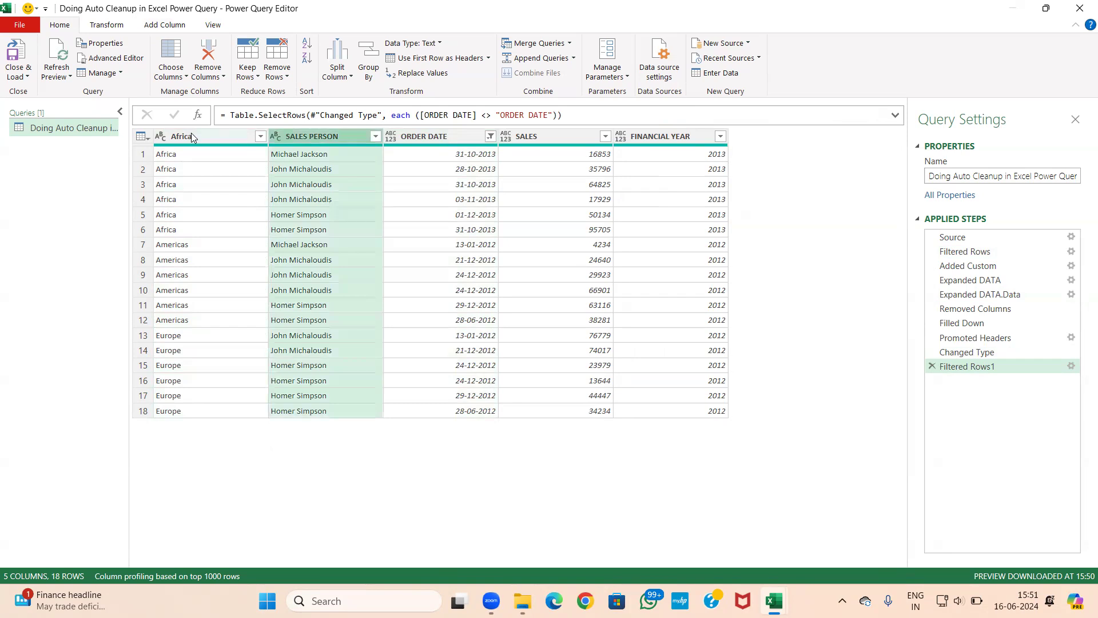
click(197, 136)
double_click(190, 136)
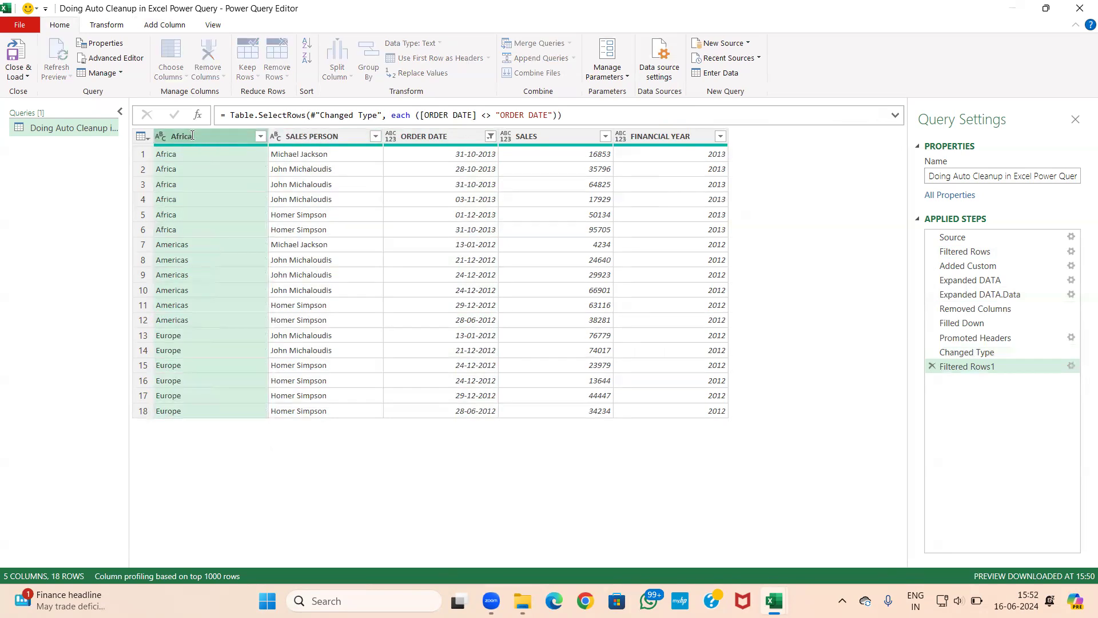
text(Sale Region)
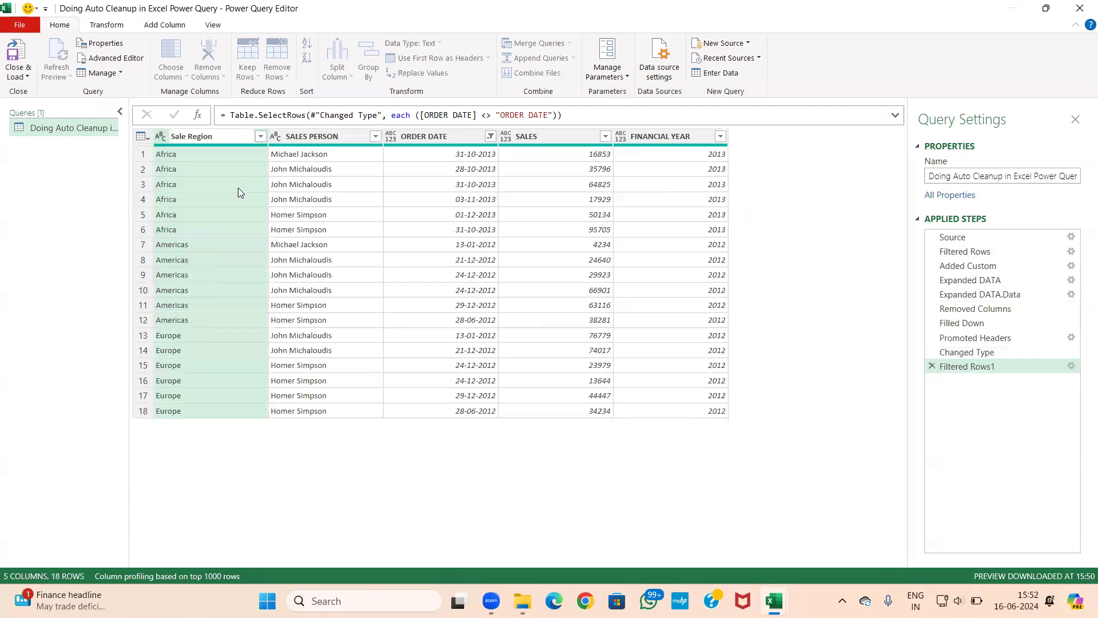
key(Return)
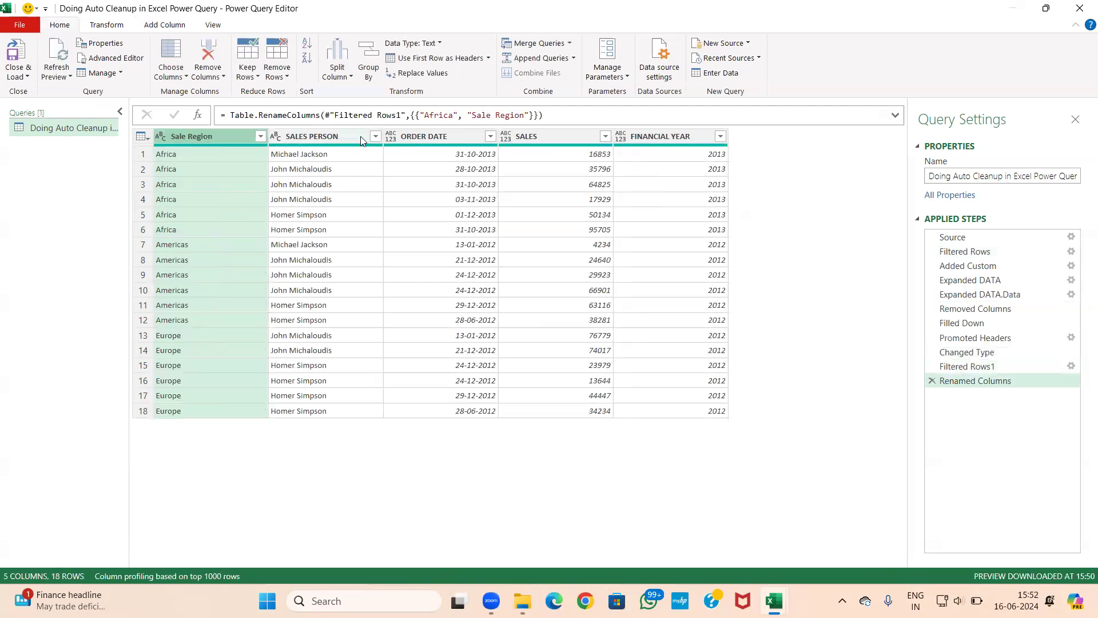
click(330, 140)
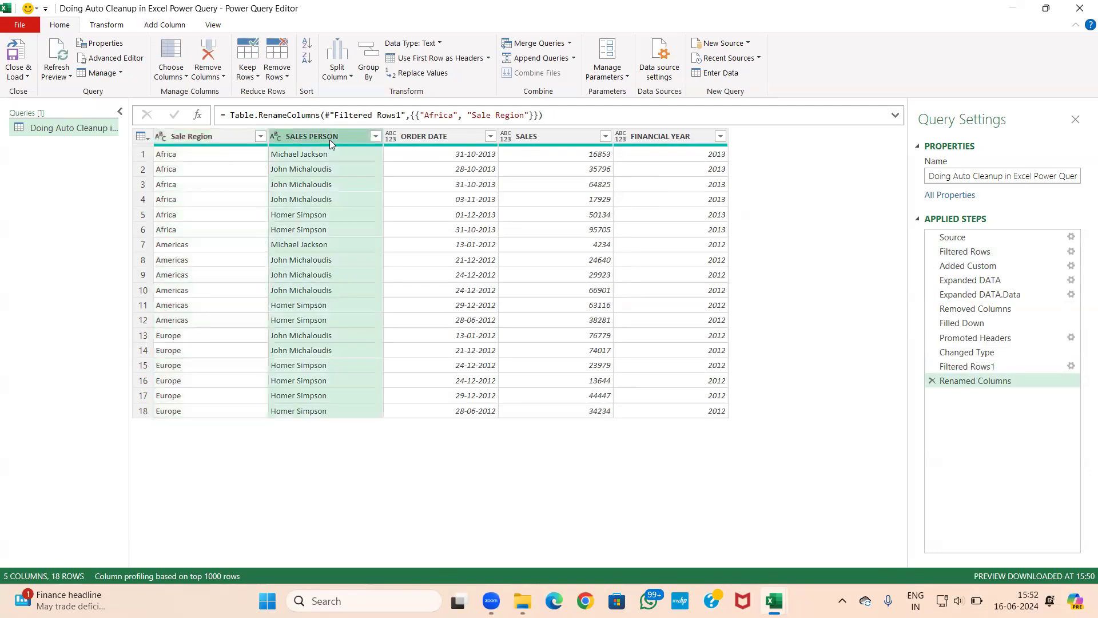
- Split the SALES PERSON column by the Space delimiter at each occurrence
click(350, 77)
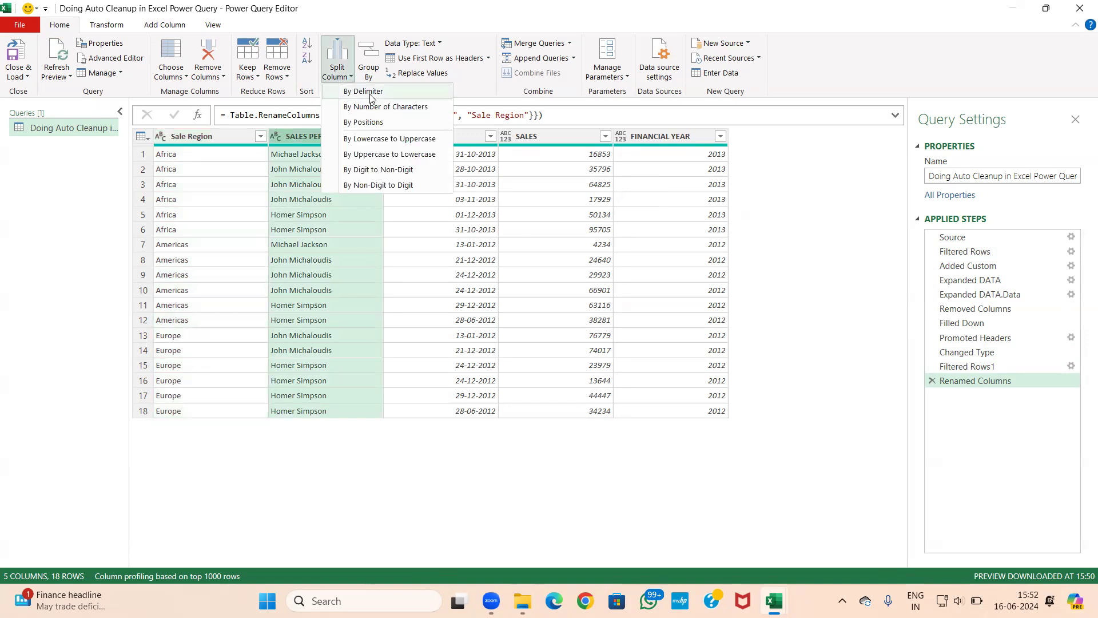
click(367, 92)
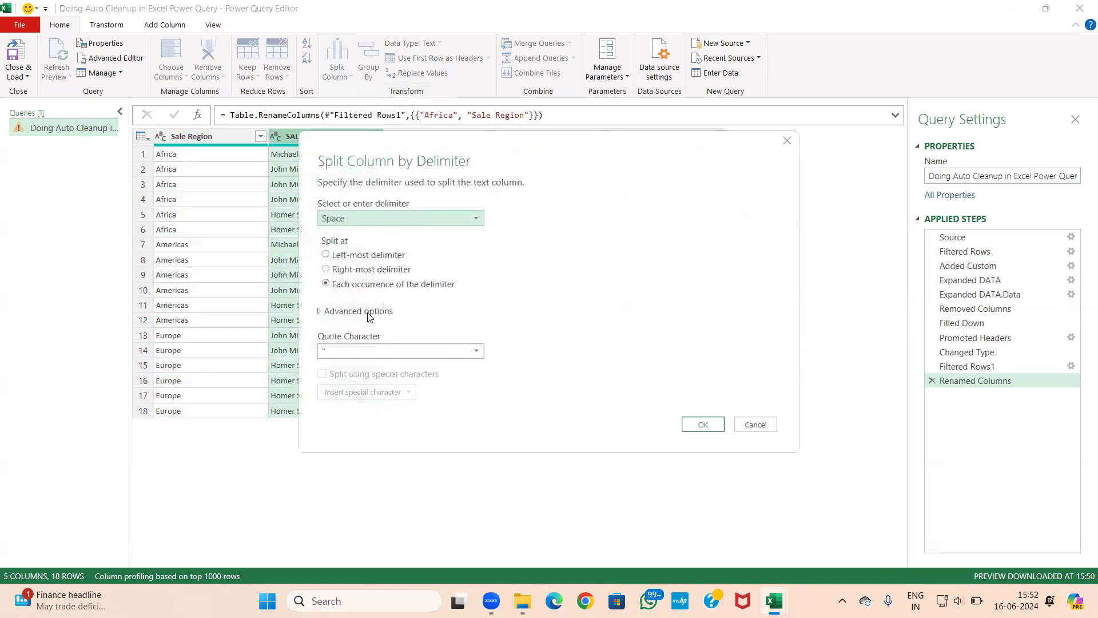
click(430, 223)
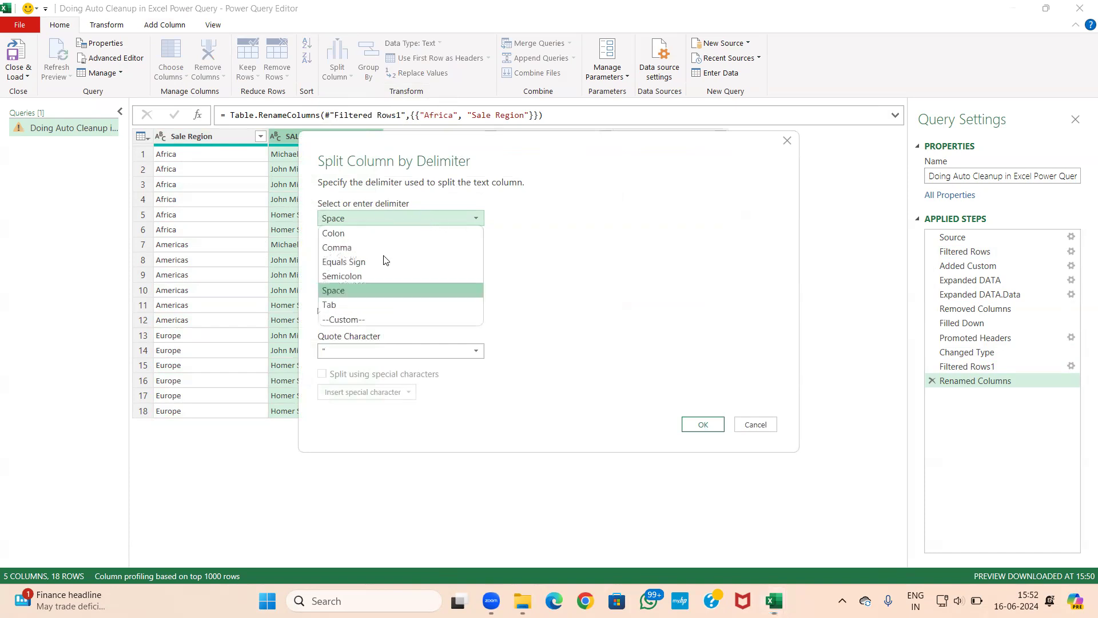
click(371, 287)
click(714, 426)
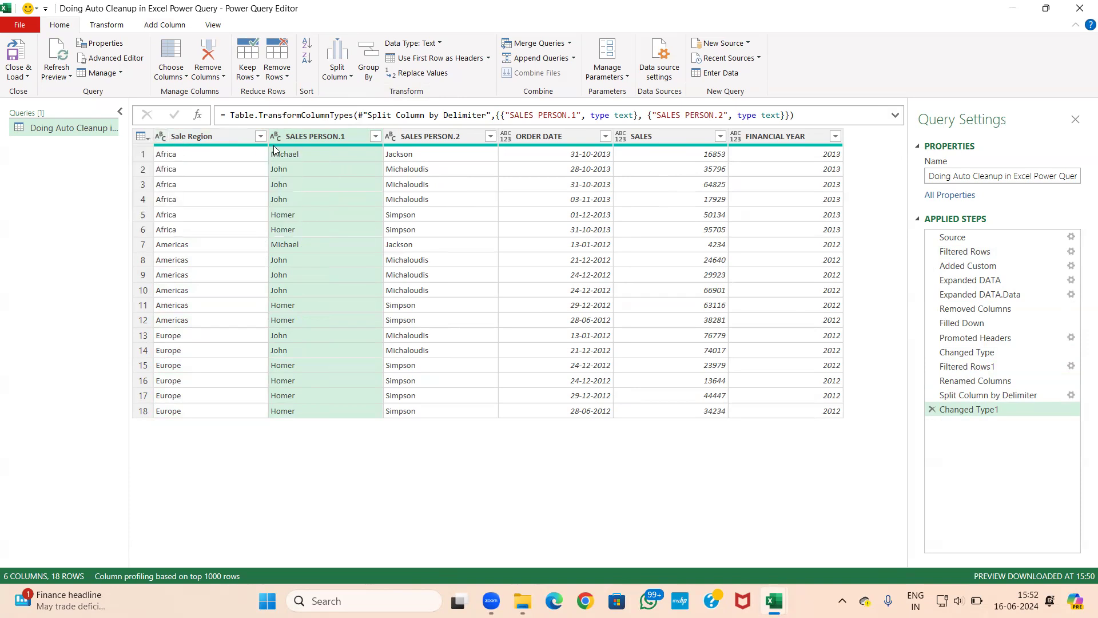
- Type ORDER DATE as Date, SALES as Currency, FINANCIAL YEAR as Whole Number, then load the table
click(407, 141)
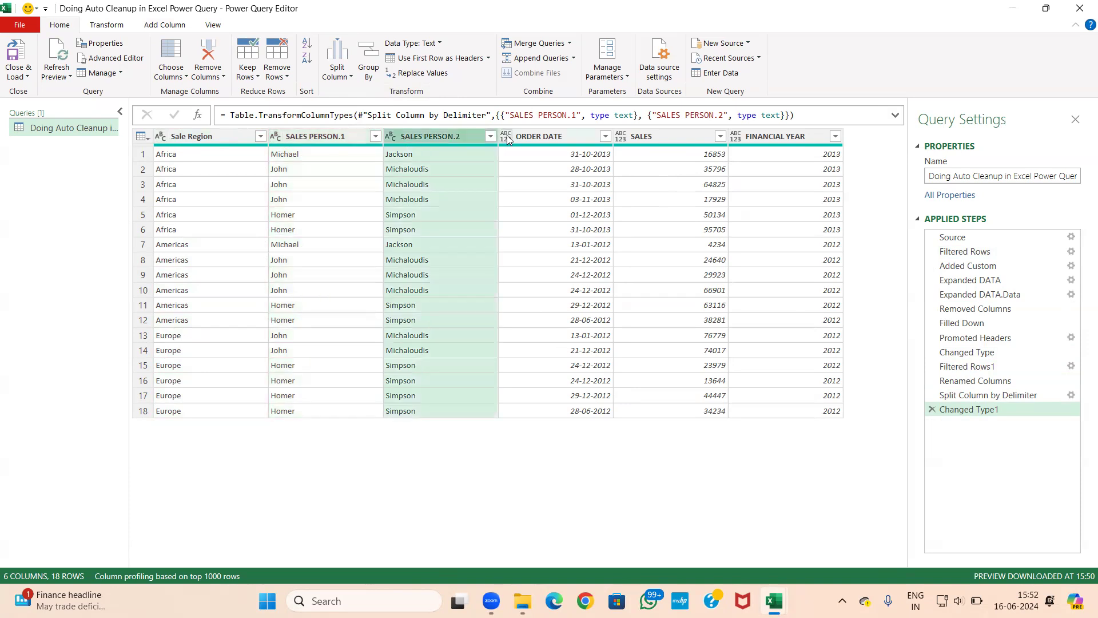
right_click(507, 135)
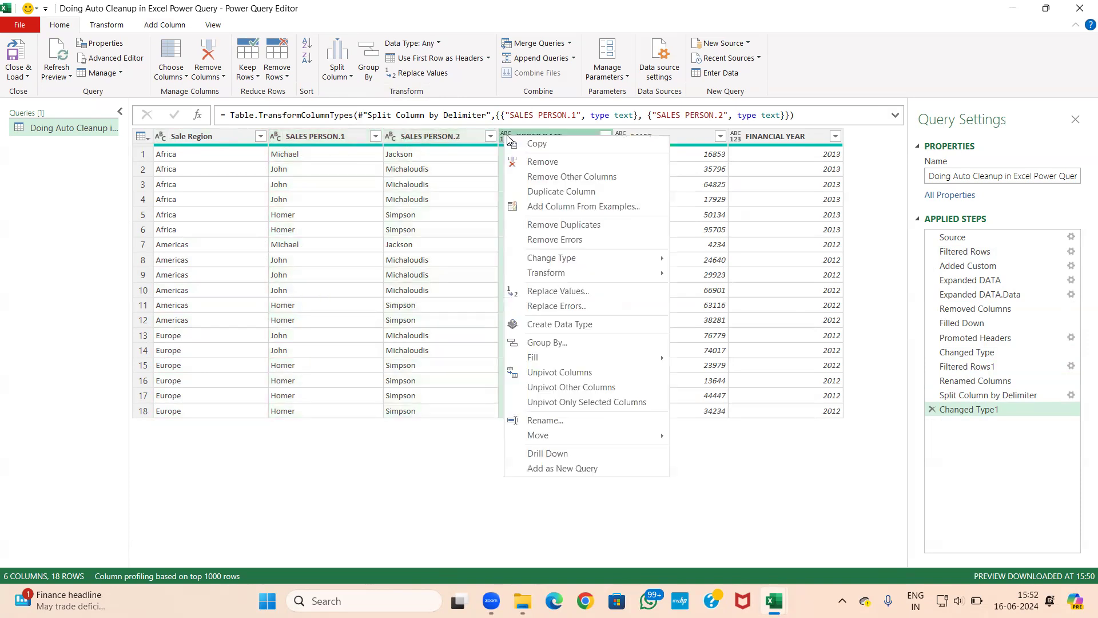
click(695, 183)
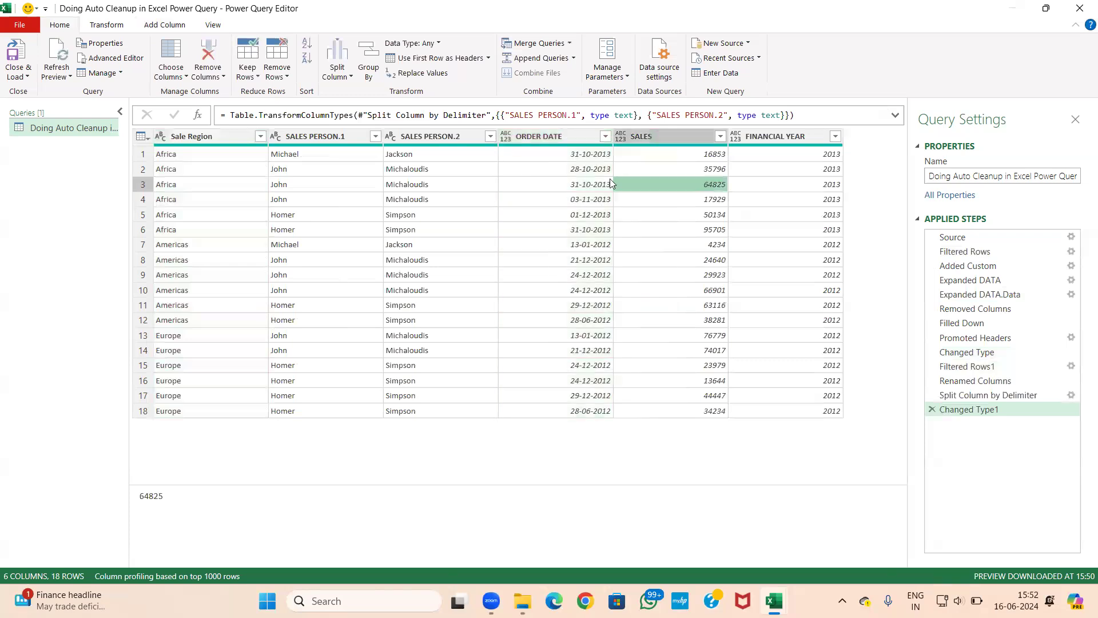
click(507, 136)
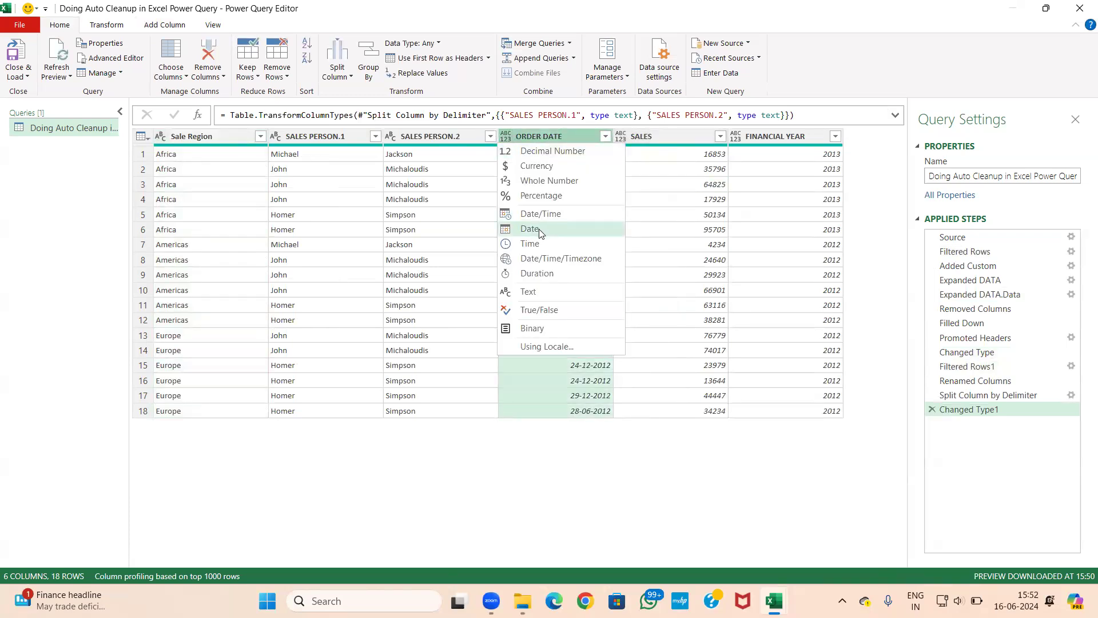
click(530, 228)
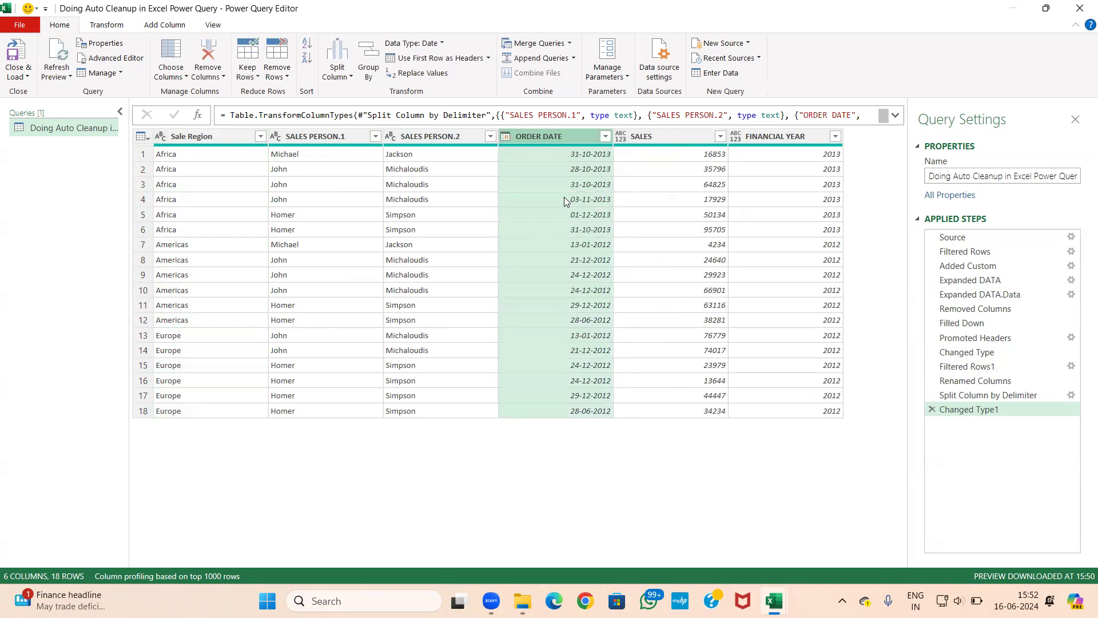
click(624, 136)
click(729, 165)
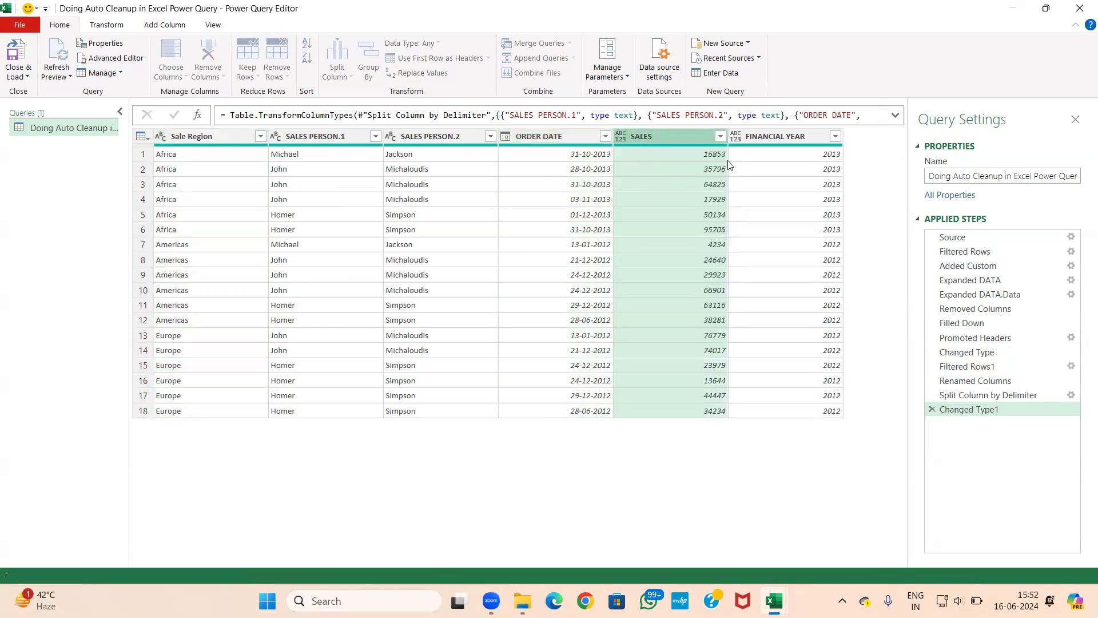
click(735, 136)
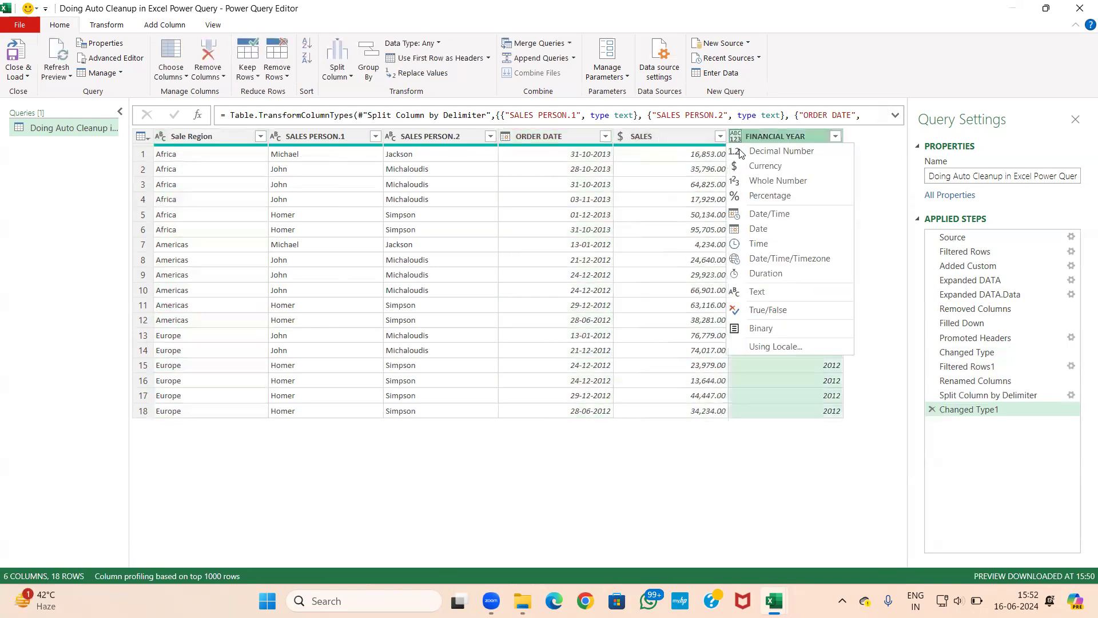
click(751, 180)
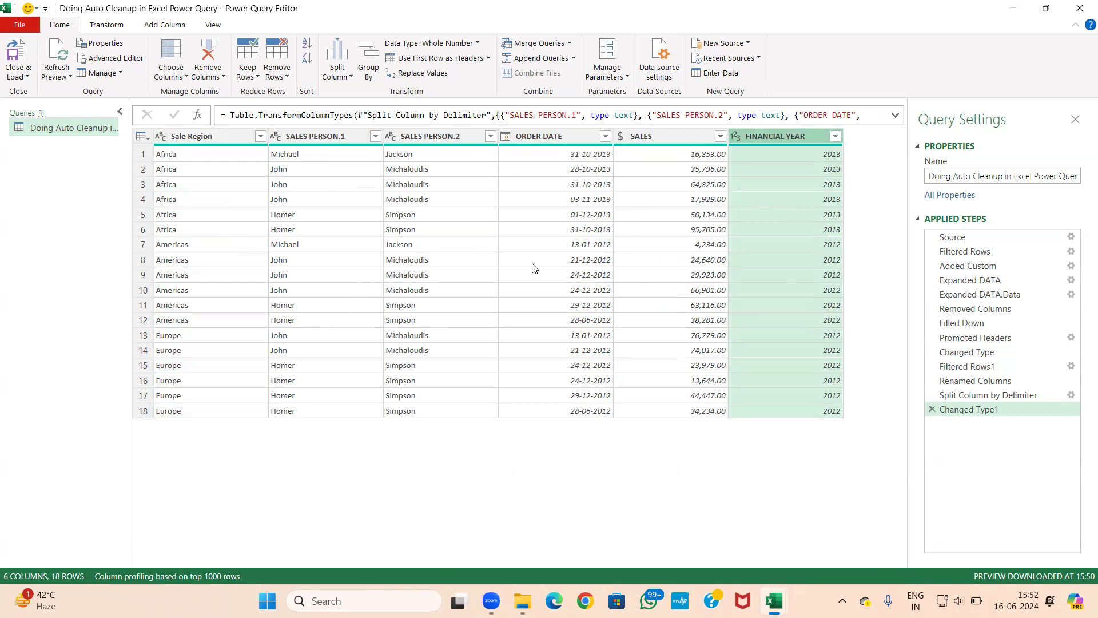
click(23, 76)
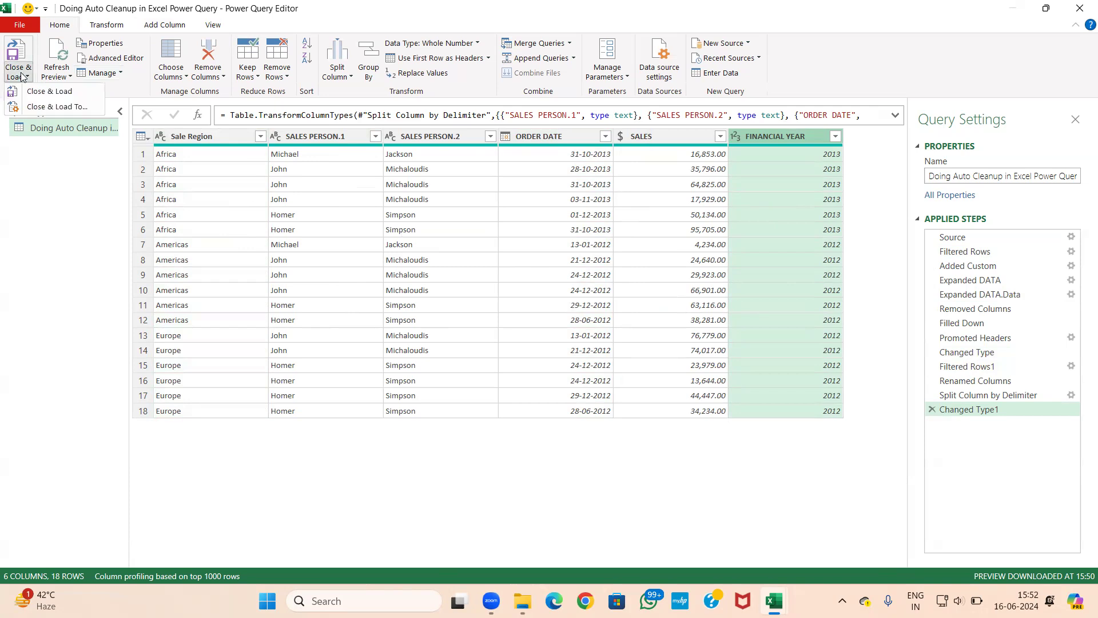
click(50, 94)
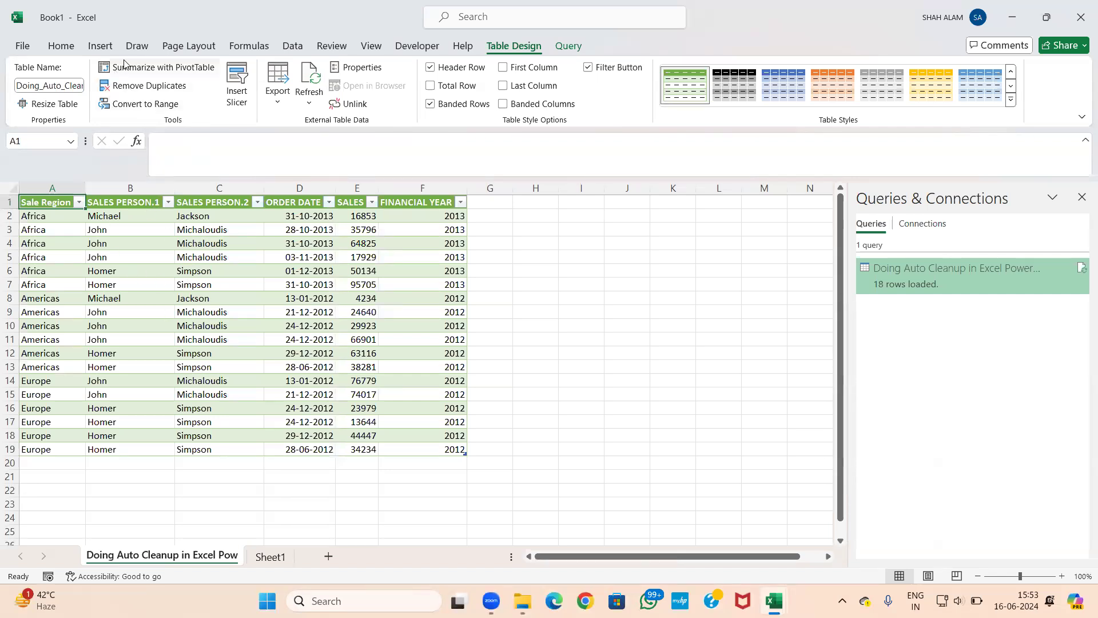
- Insert an empty PivotTable from the loaded table on new Sheet2, then return to the table's sheet
click(292, 46)
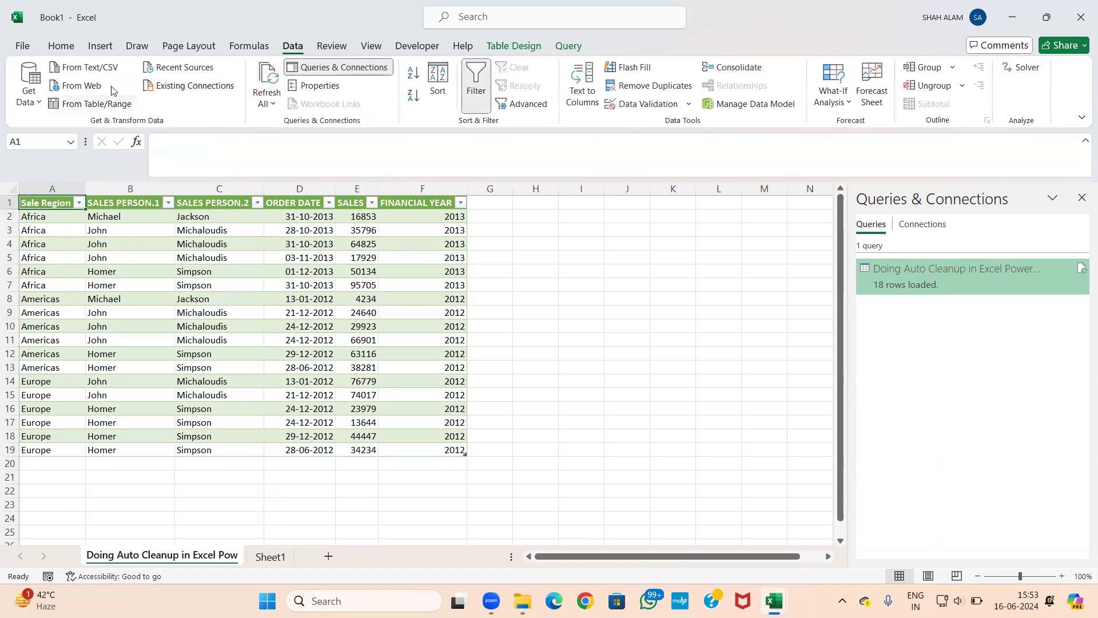
click(101, 45)
click(38, 108)
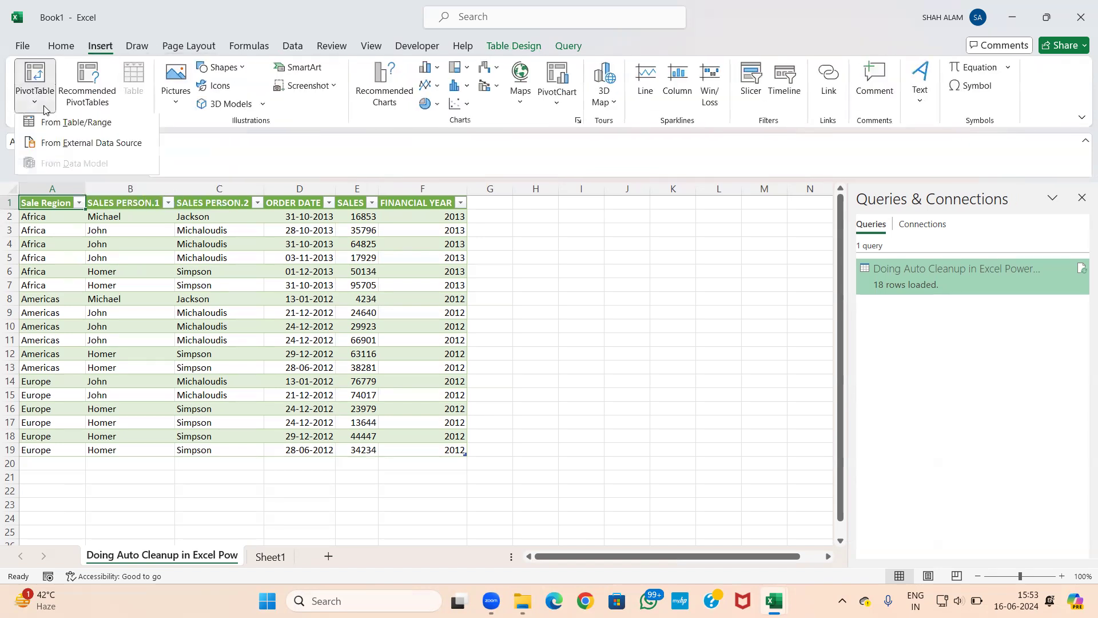
click(63, 121)
click(202, 333)
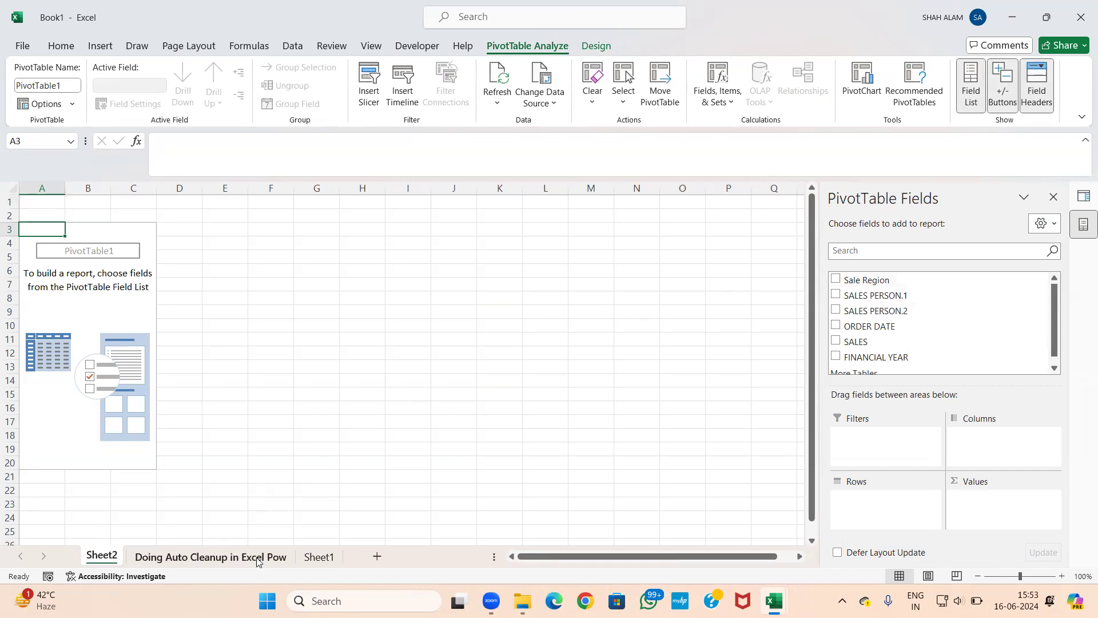
click(257, 558)
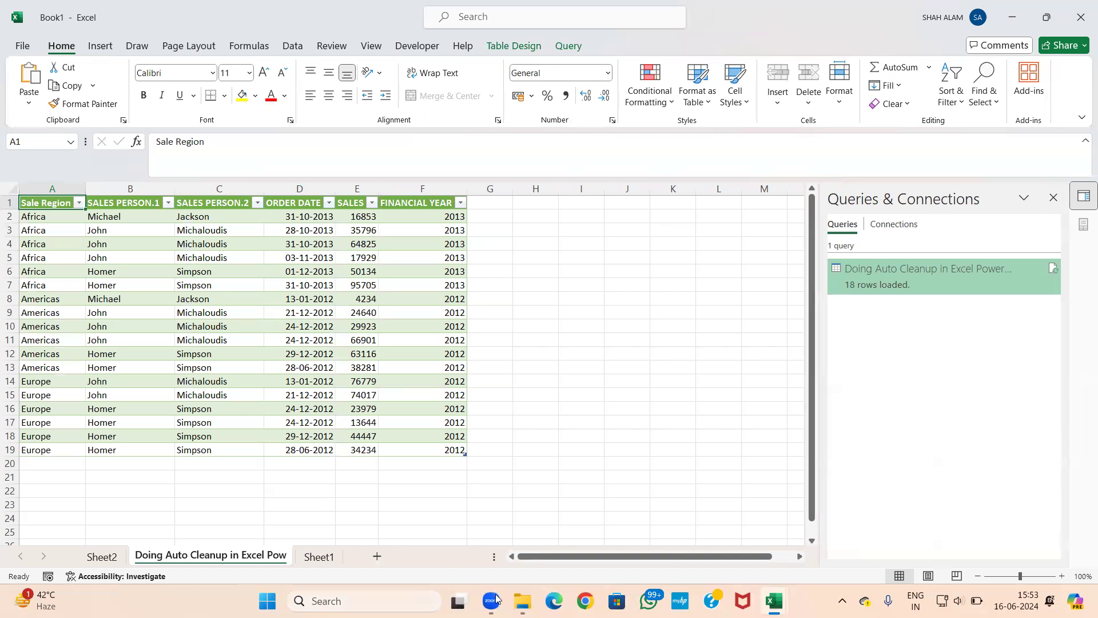
mouse_move(927, 275)
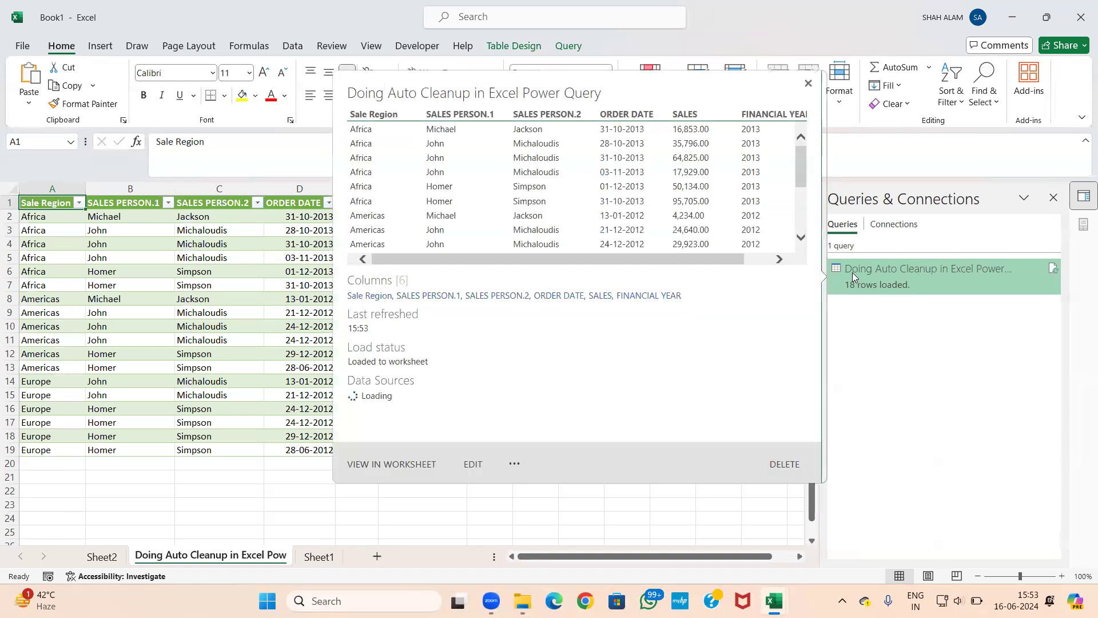
- Reopen the query and rename SALES PERSON.1 to First name
double_click(853, 270)
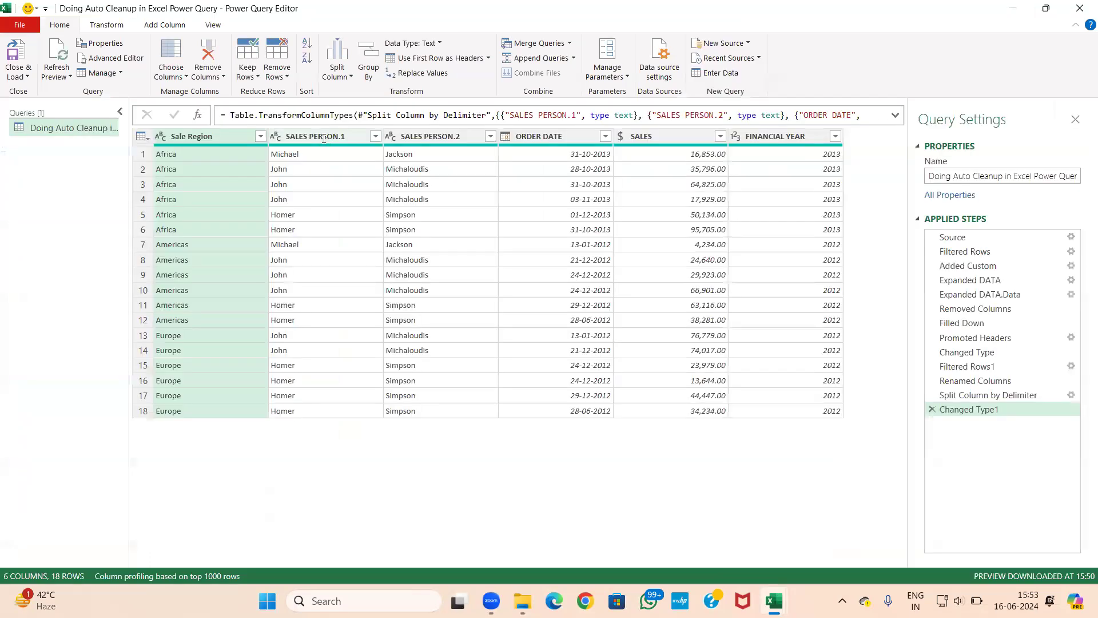
double_click(324, 138)
text(First name)
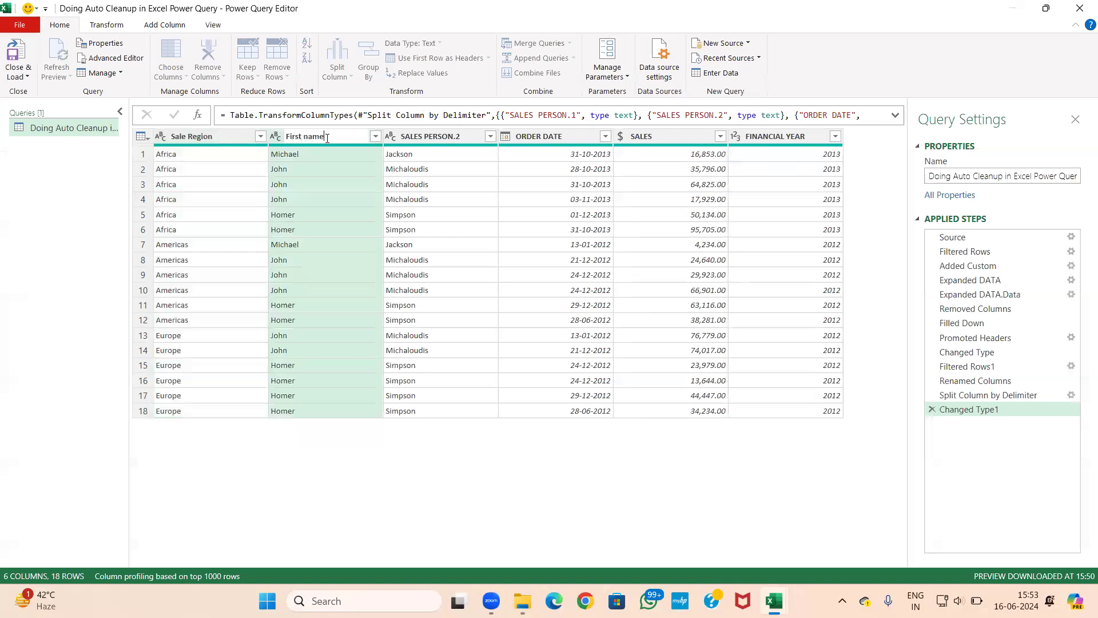
click(441, 137)
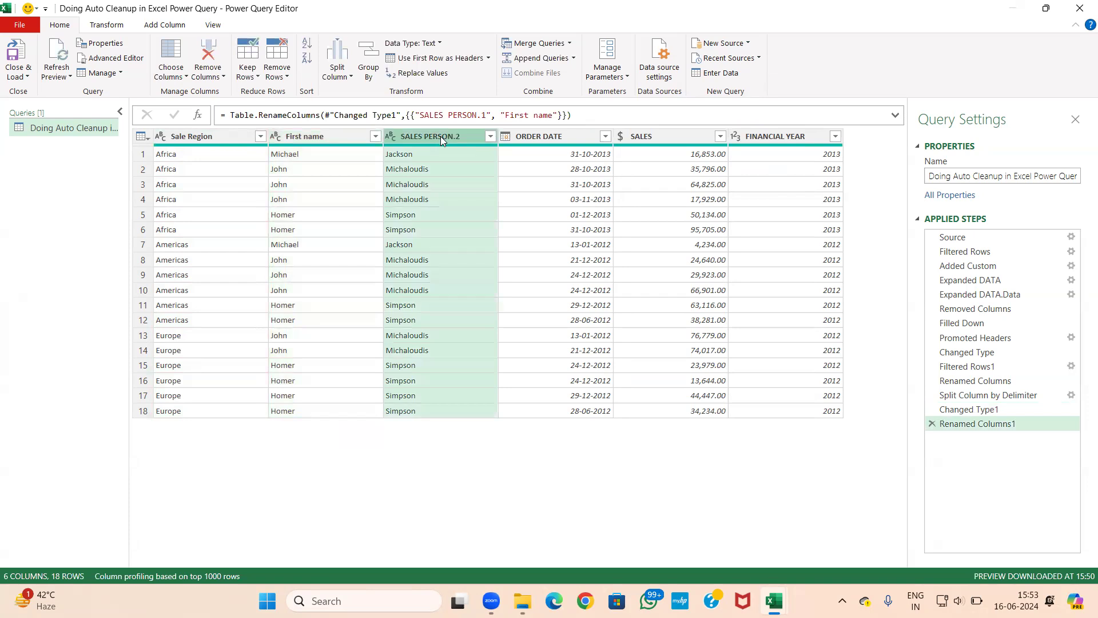
- Rename SALES PERSON.2 to Last name and load the table back into the workbook
double_click(443, 135)
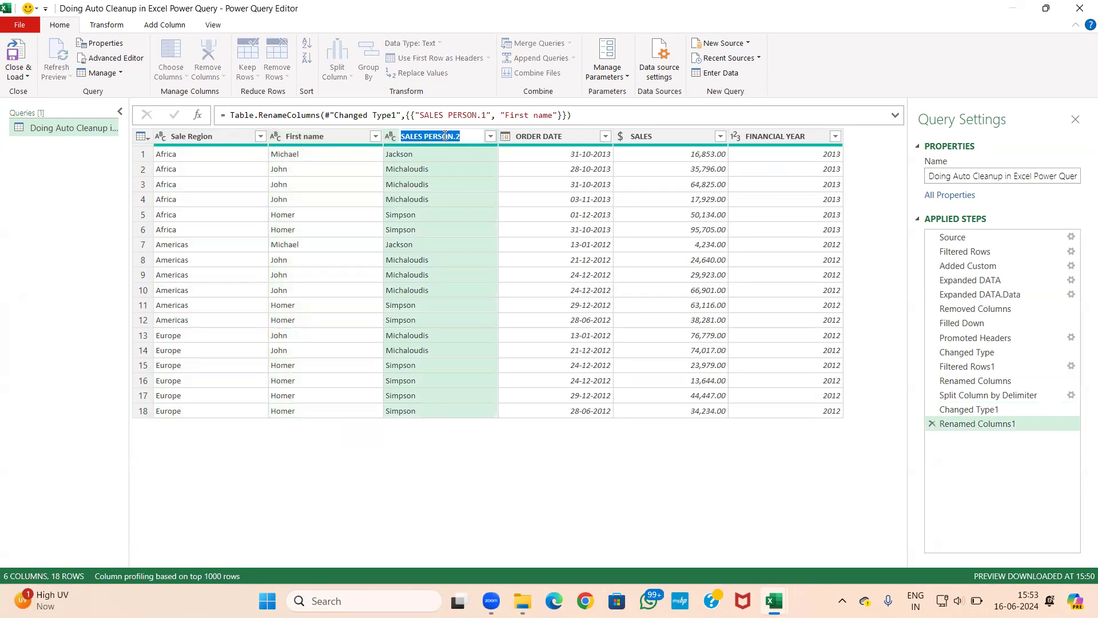
text(Last nam)
text(e)
key(Return)
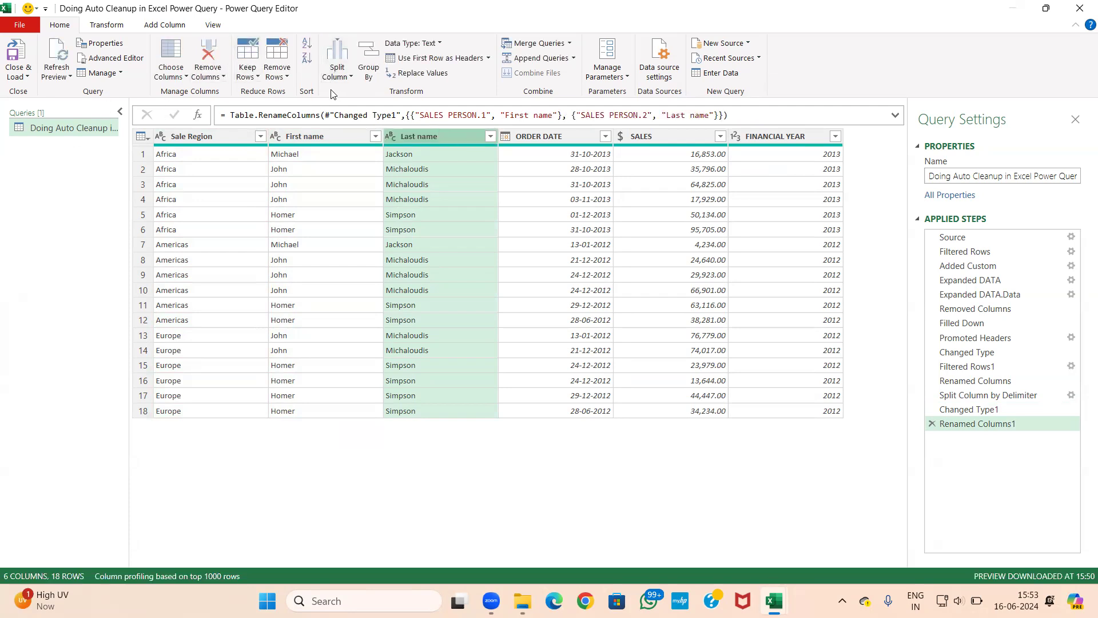
click(17, 71)
click(43, 92)
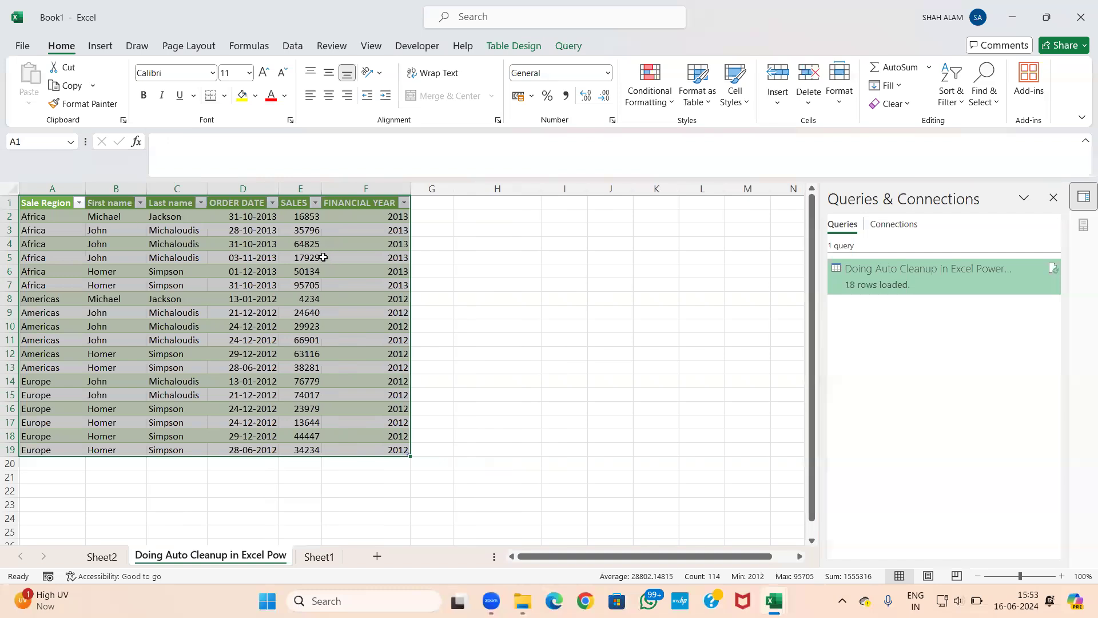
- Delete Sheet2 with the old PivotTable
click(321, 556)
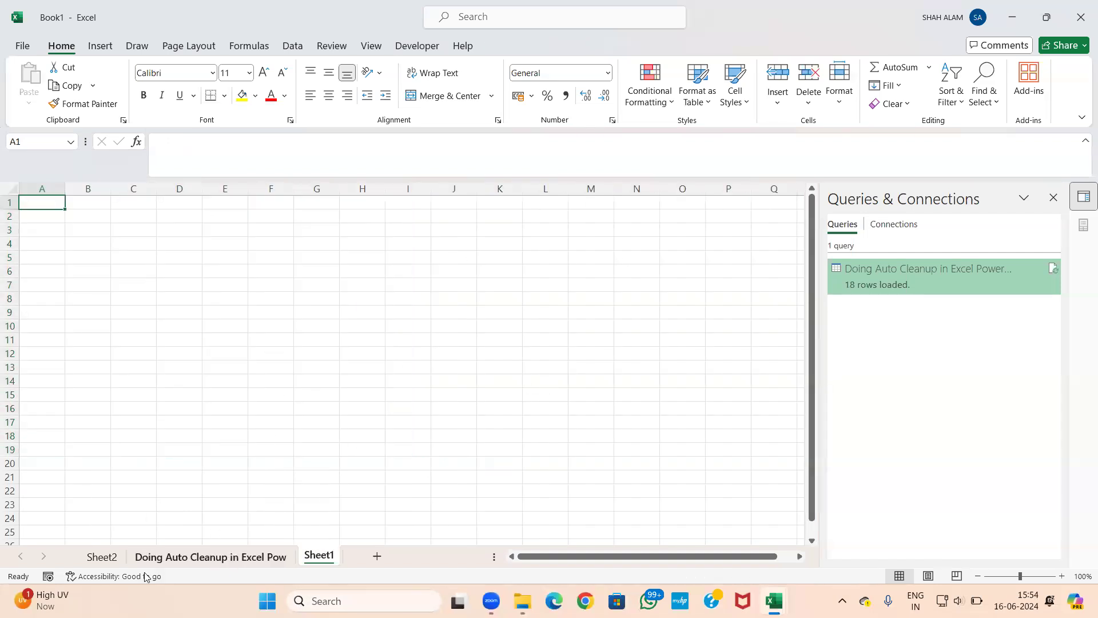
click(102, 557)
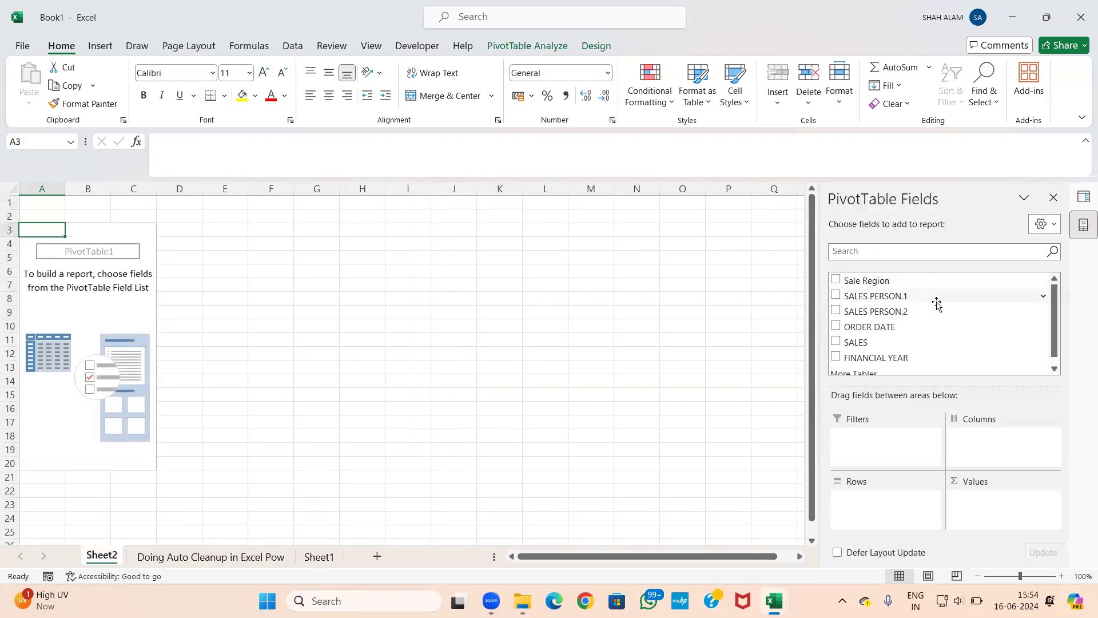
right_click(110, 563)
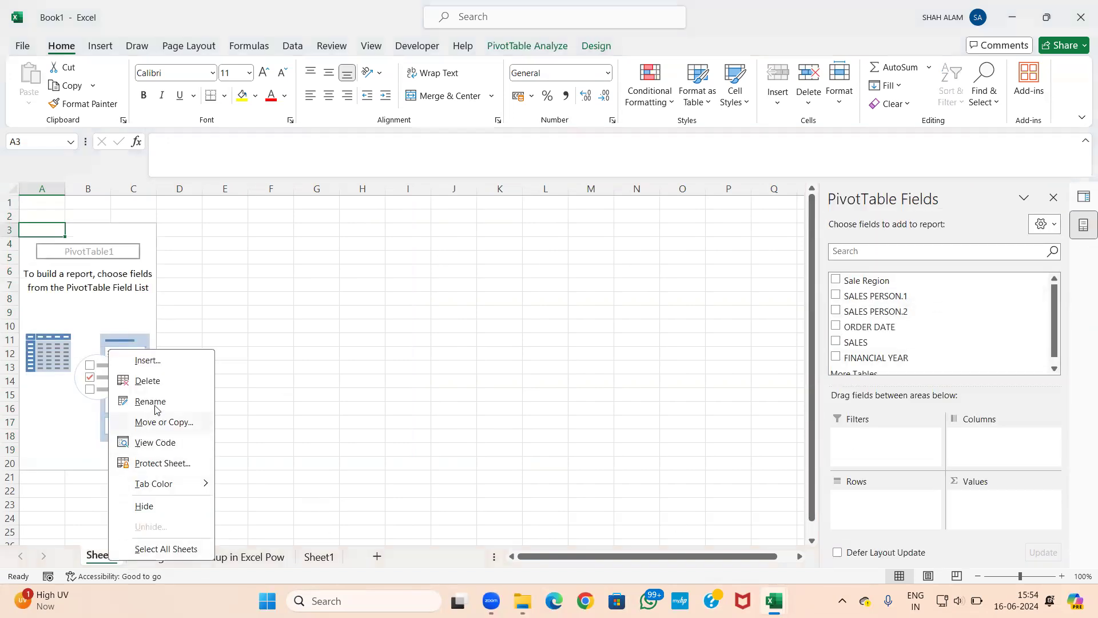
click(157, 382)
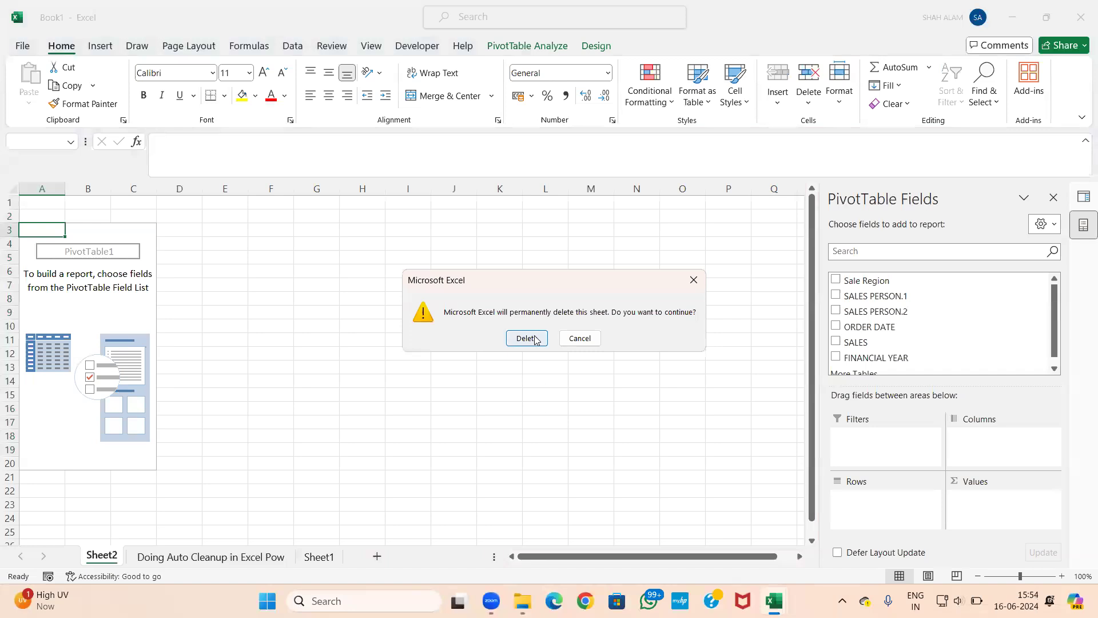
click(527, 338)
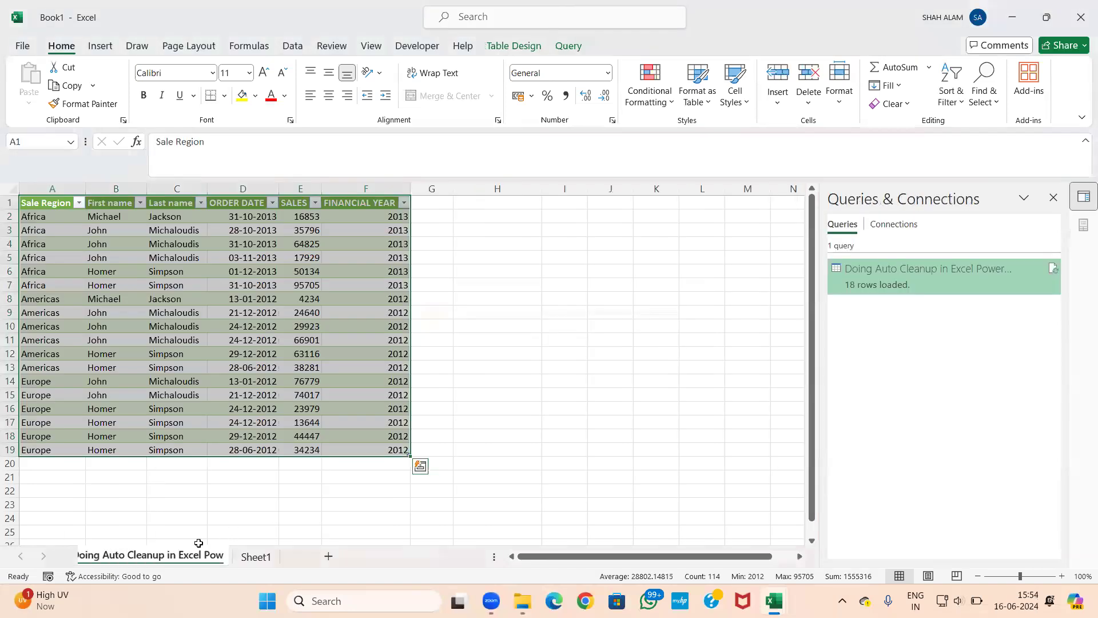
- Insert a new PivotTable from the cleaned sales table on a new sheet
click(100, 46)
click(34, 97)
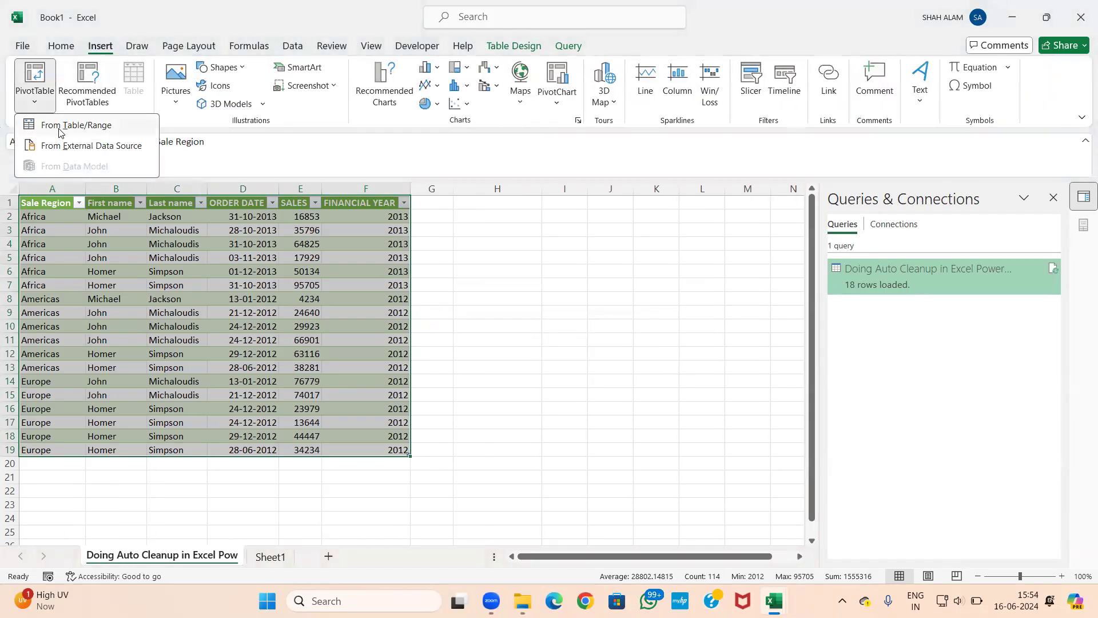
click(57, 126)
click(203, 334)
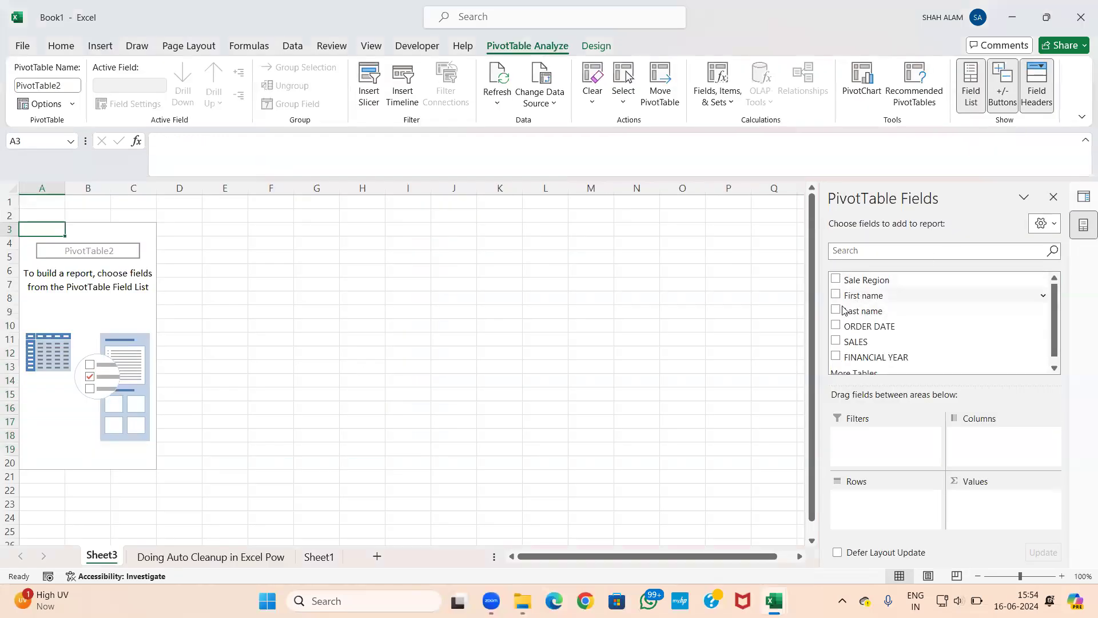
- Put Sale Region and First name in Rows, sum SALES in Values, then minimize Excel
drag(853, 280, 869, 503)
drag(860, 295, 887, 517)
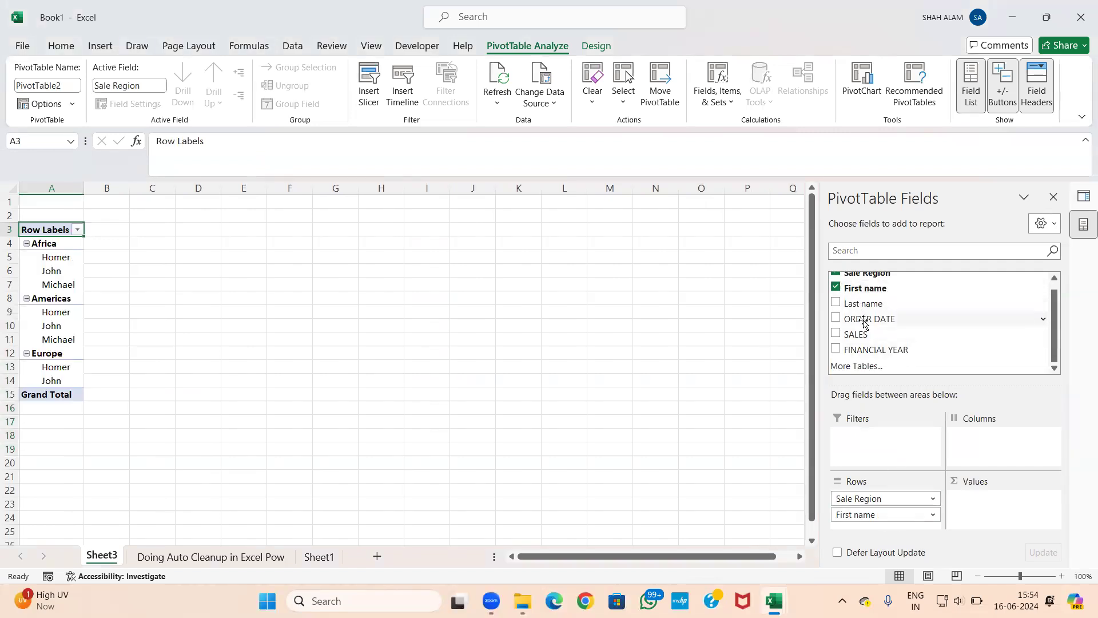
drag(856, 335, 981, 503)
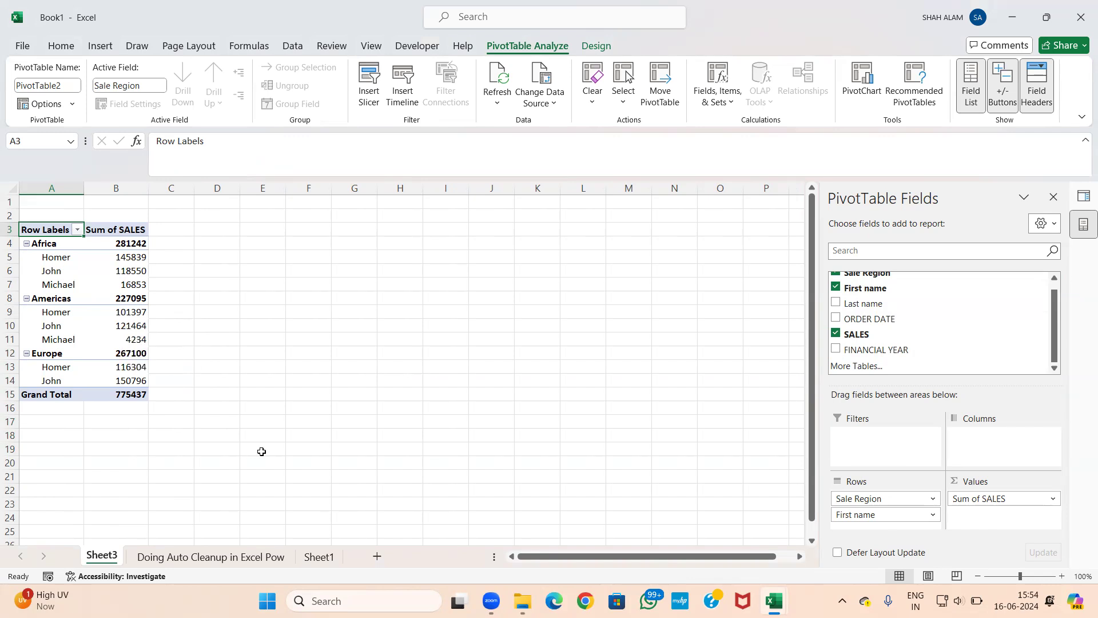
click(1018, 18)
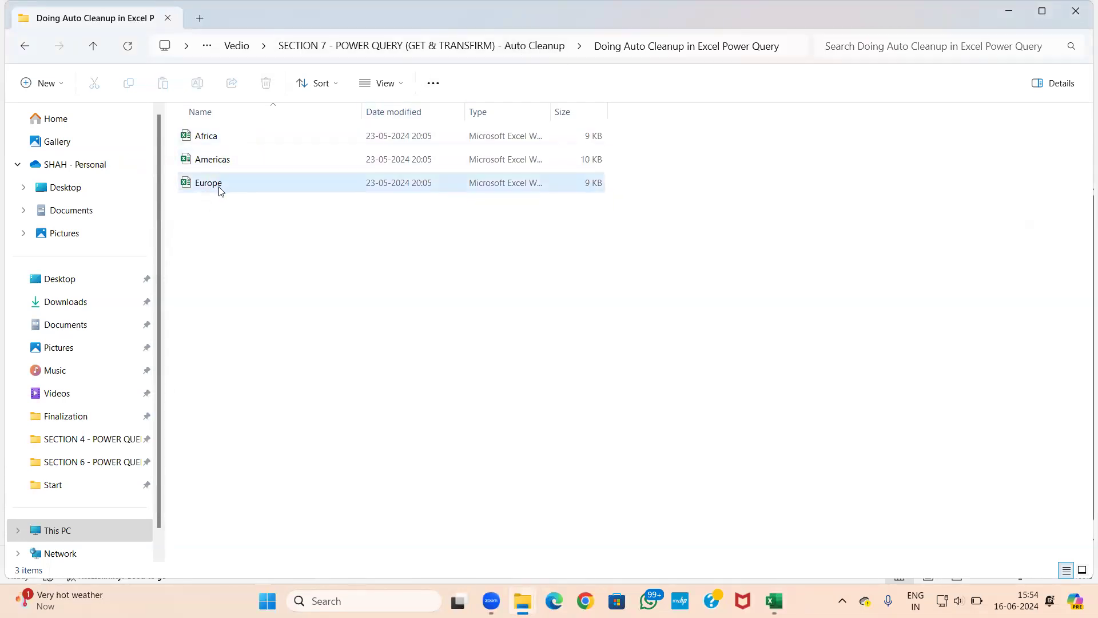
- Copy the Asia workbook from Additional File into the Doing Auto Cleanup folder and open it
click(532, 46)
double_click(250, 137)
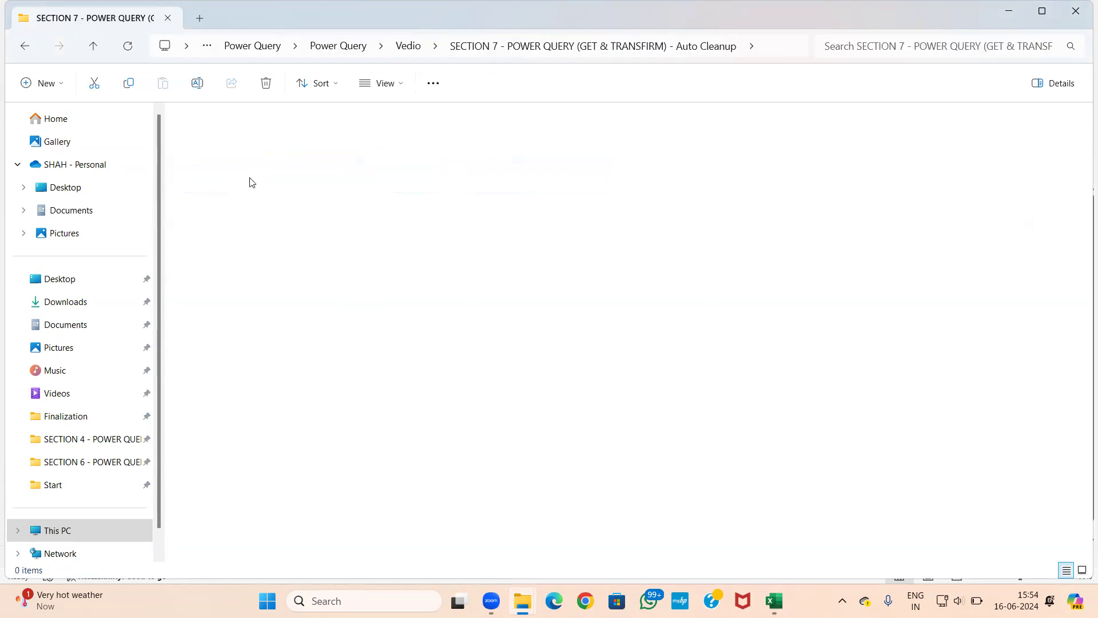
key(ctrl+c)
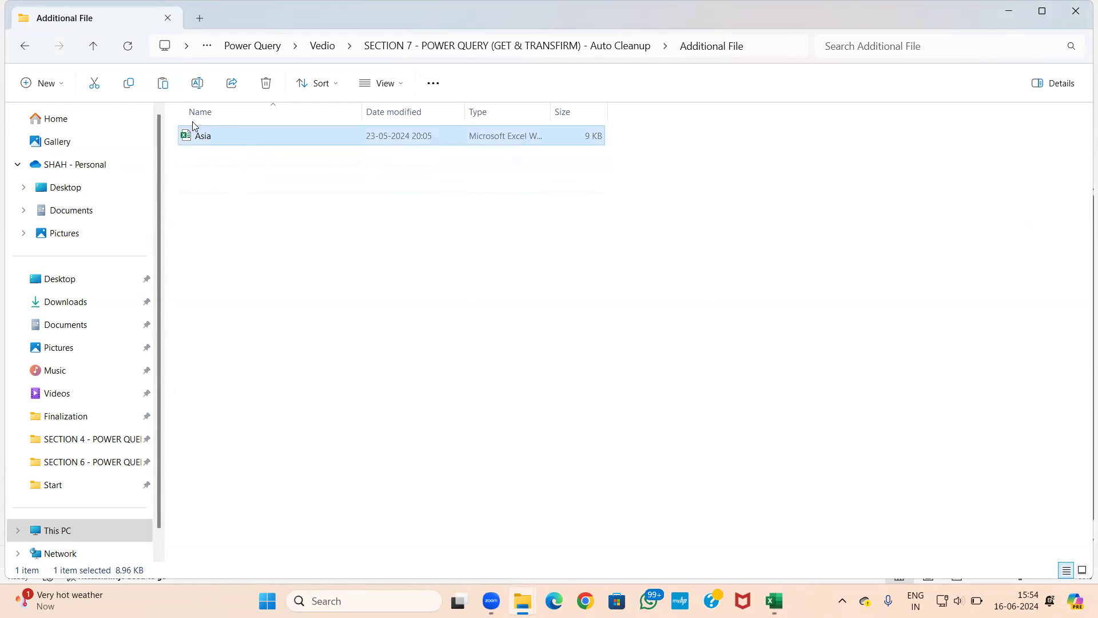
click(26, 47)
double_click(240, 164)
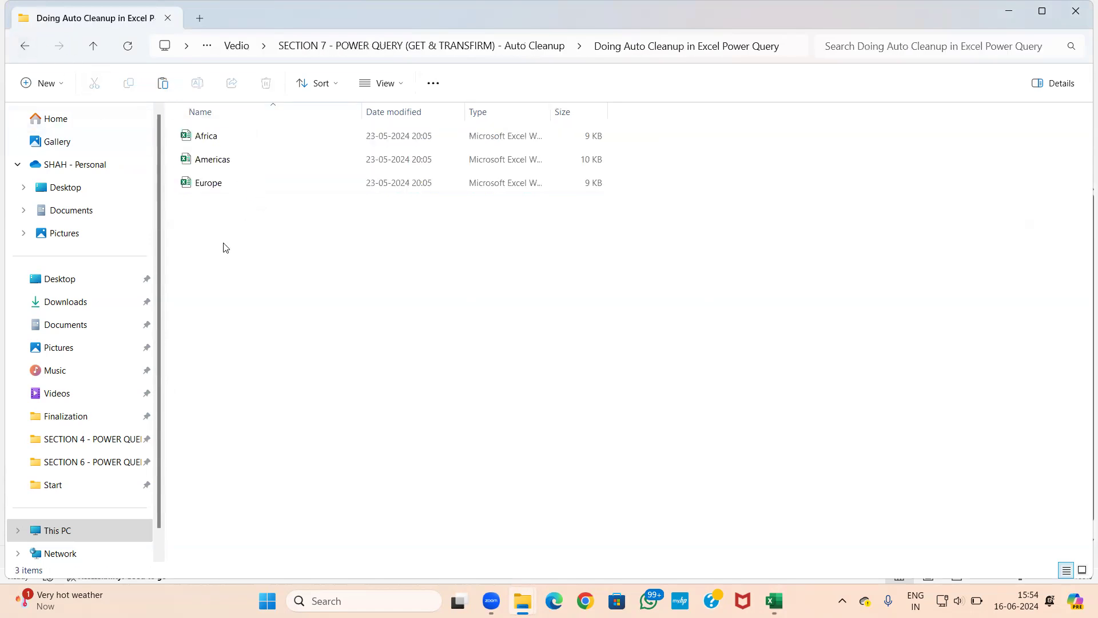
key(ctrl+v)
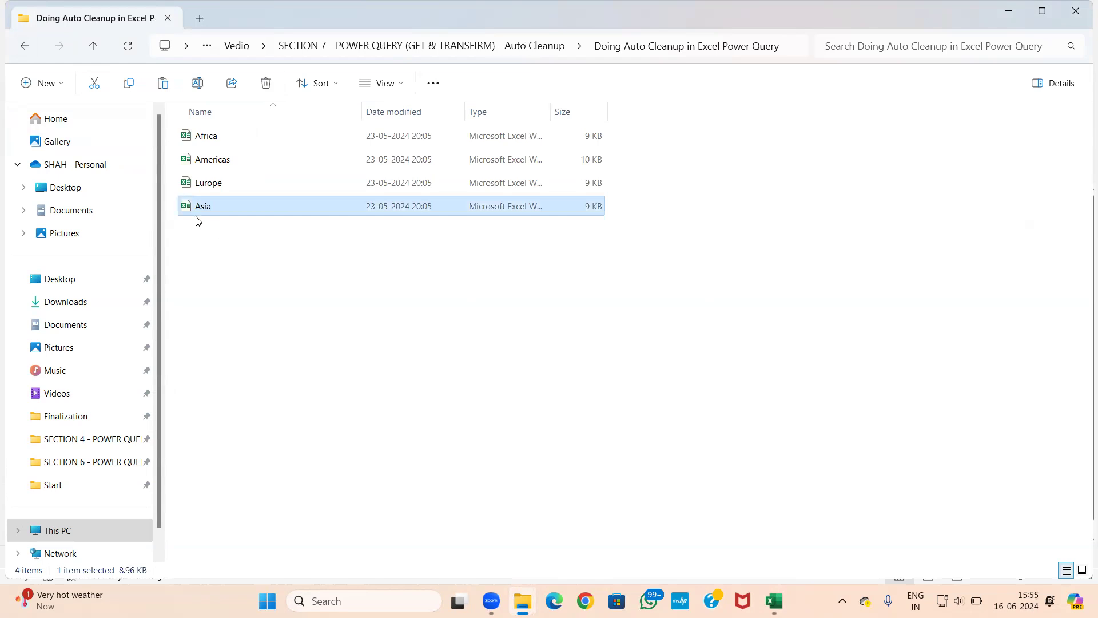
double_click(211, 212)
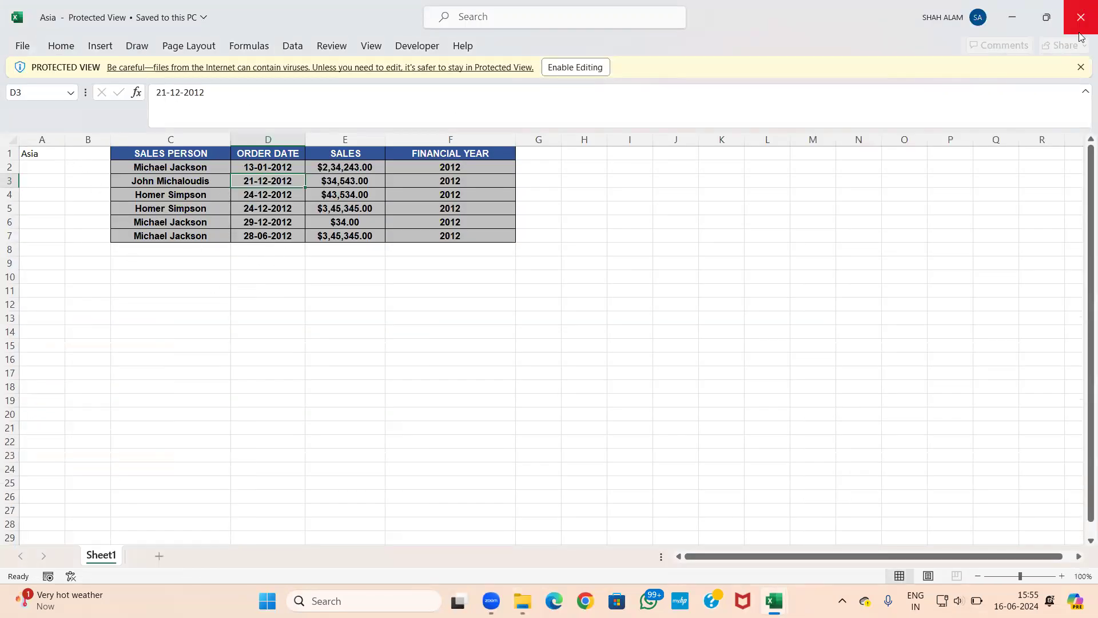
- Close Asia and refresh the query so the sales table reaches 24 rows, including six Asia rows
click(1080, 14)
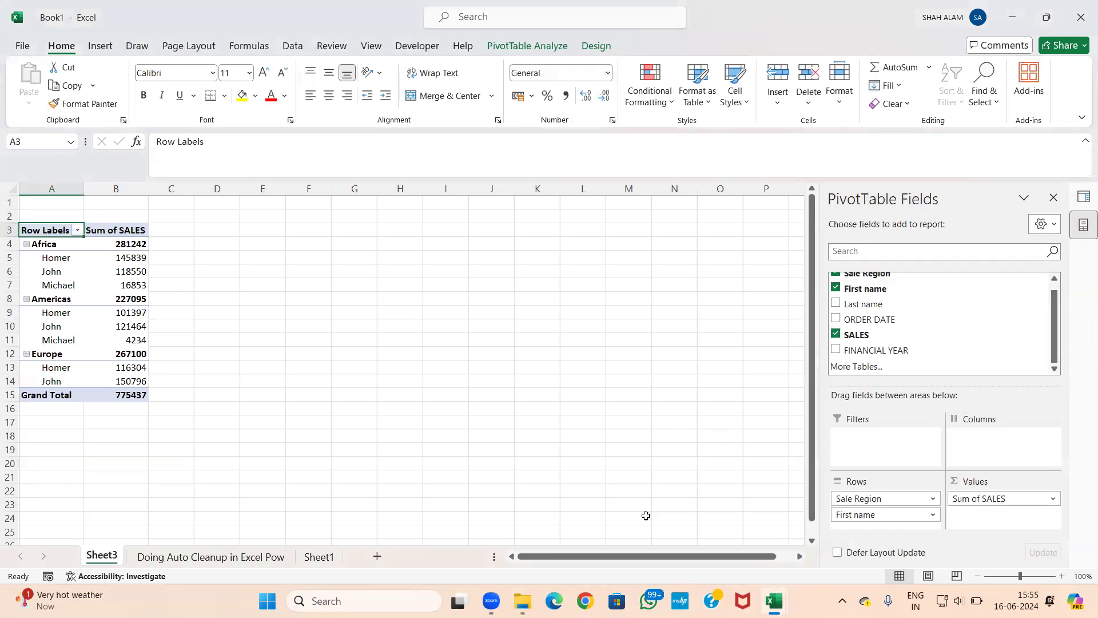
click(272, 557)
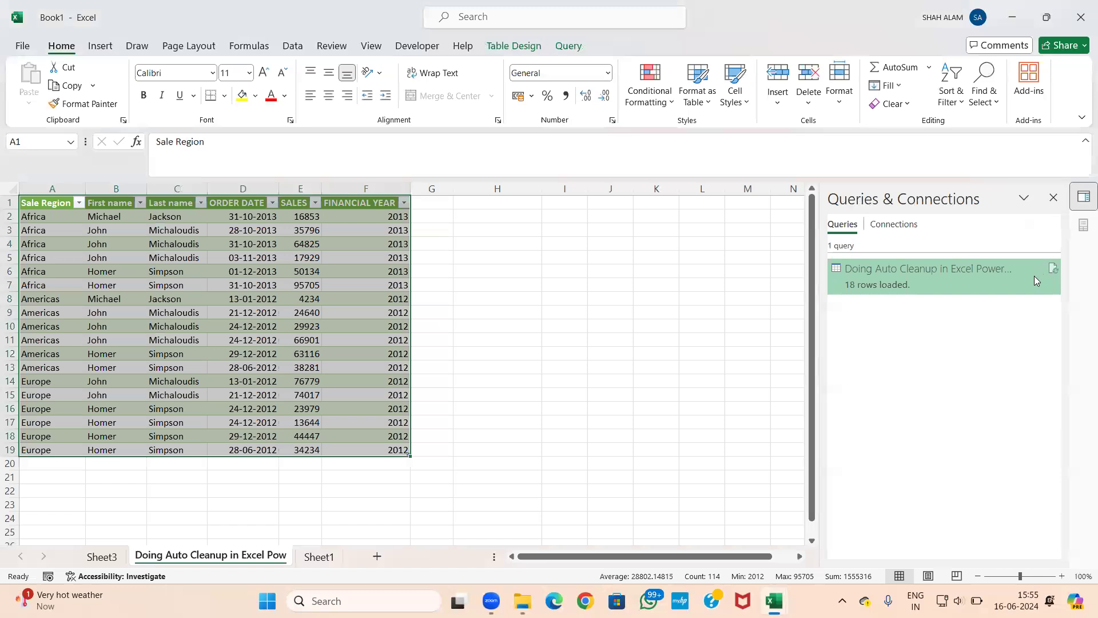
mouse_move(926, 275)
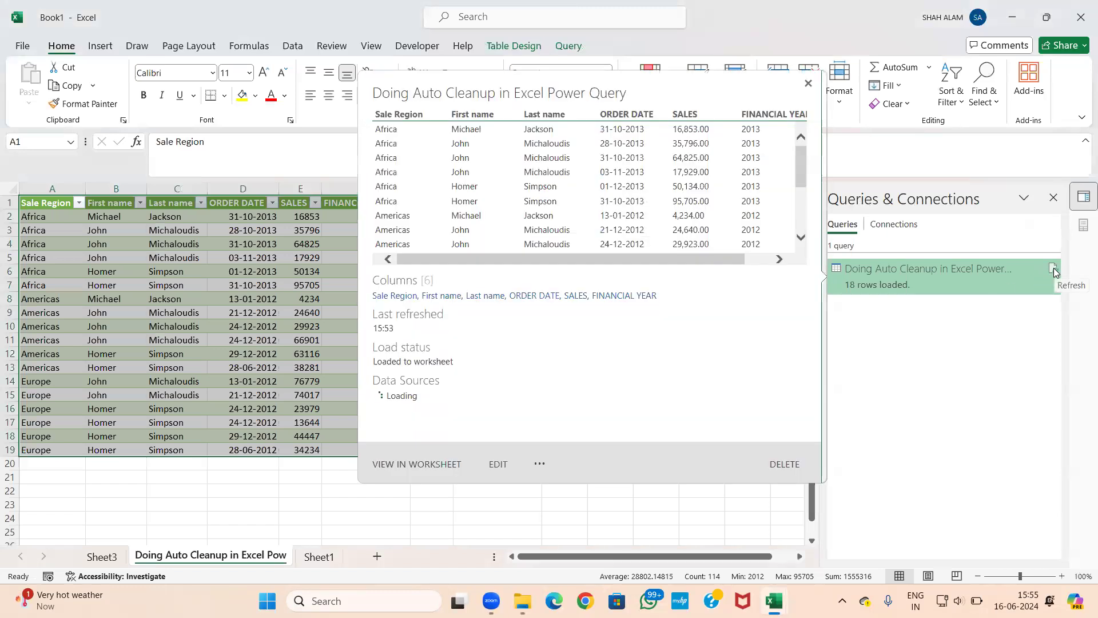
click(1055, 271)
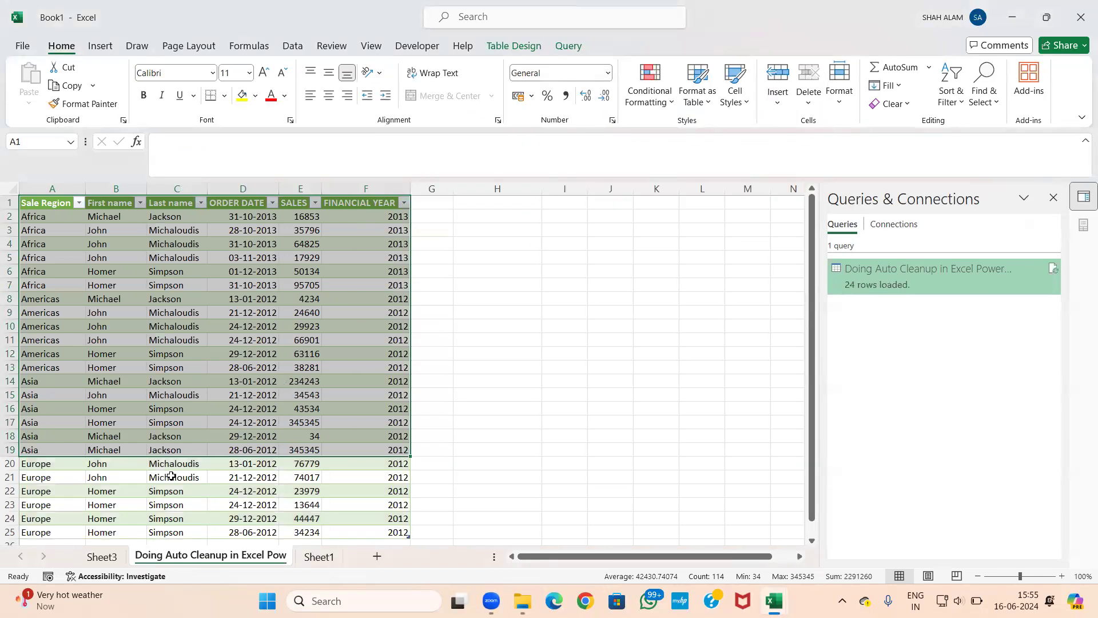
scroll(174, 475, down, 1)
scroll(165, 430, down, 1)
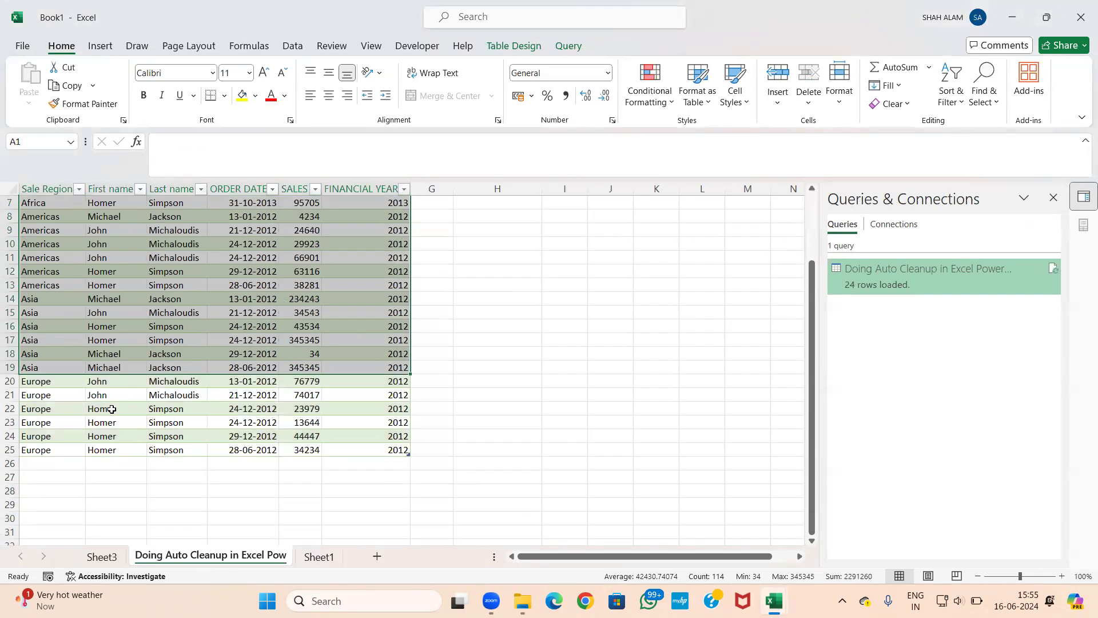
drag(56, 299, 72, 359)
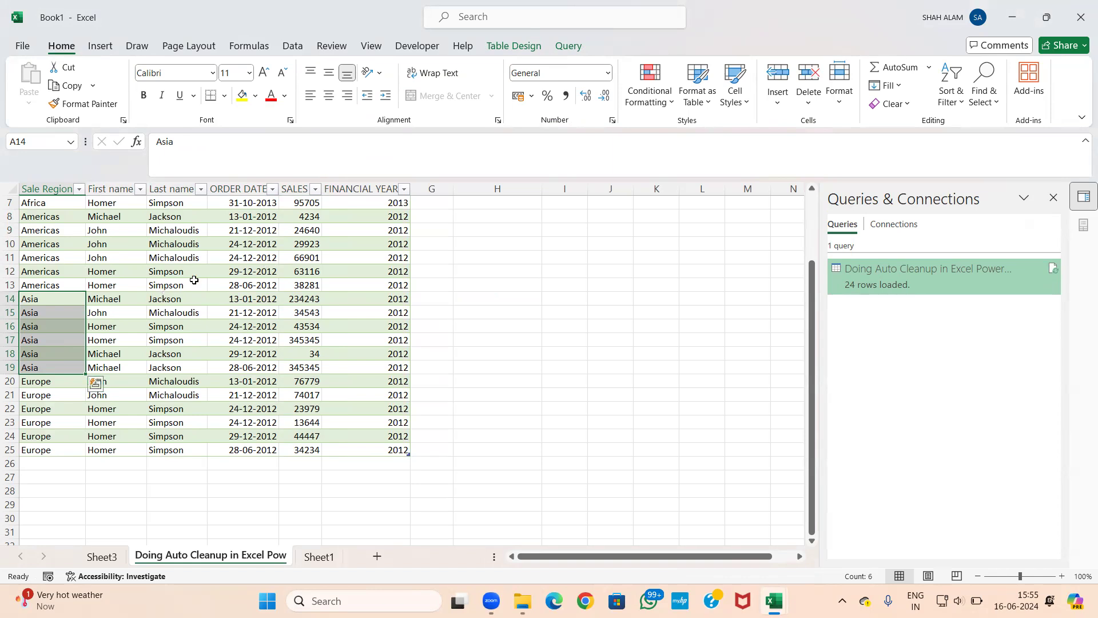
click(122, 357)
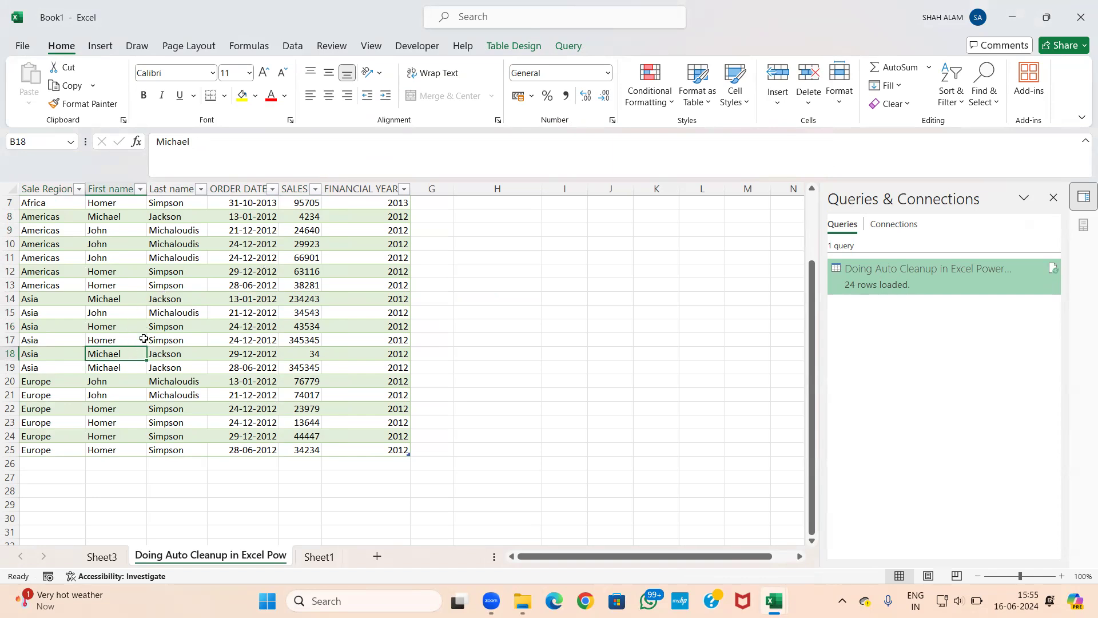
- Refresh the Sheet3 PivotTable, adding an Asia group of 1003044 and a 1778481 grand total
click(102, 556)
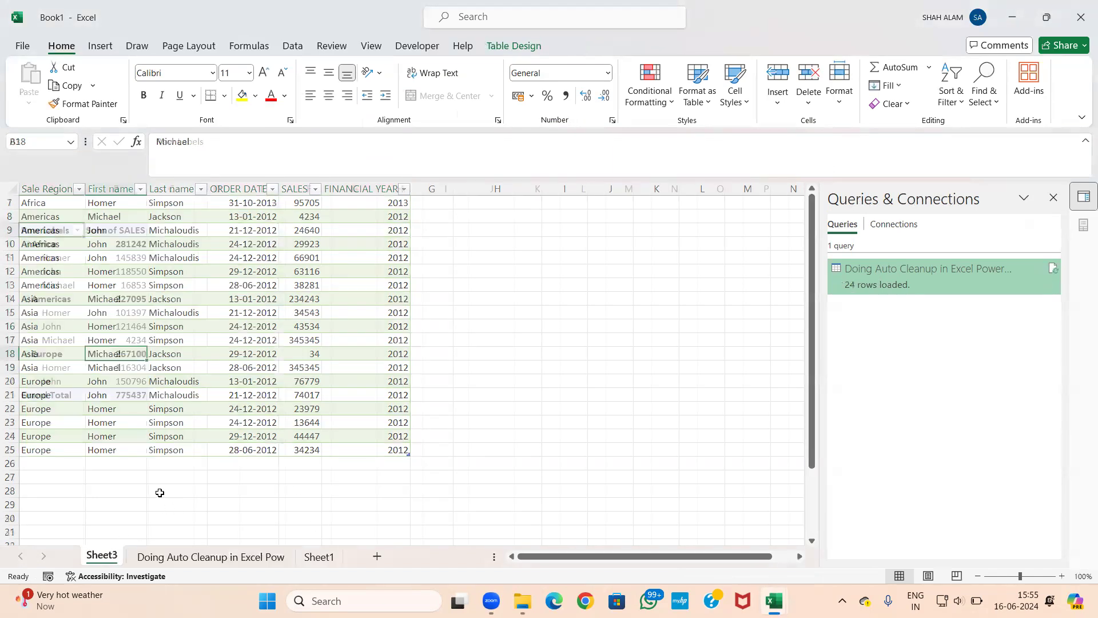
click(119, 324)
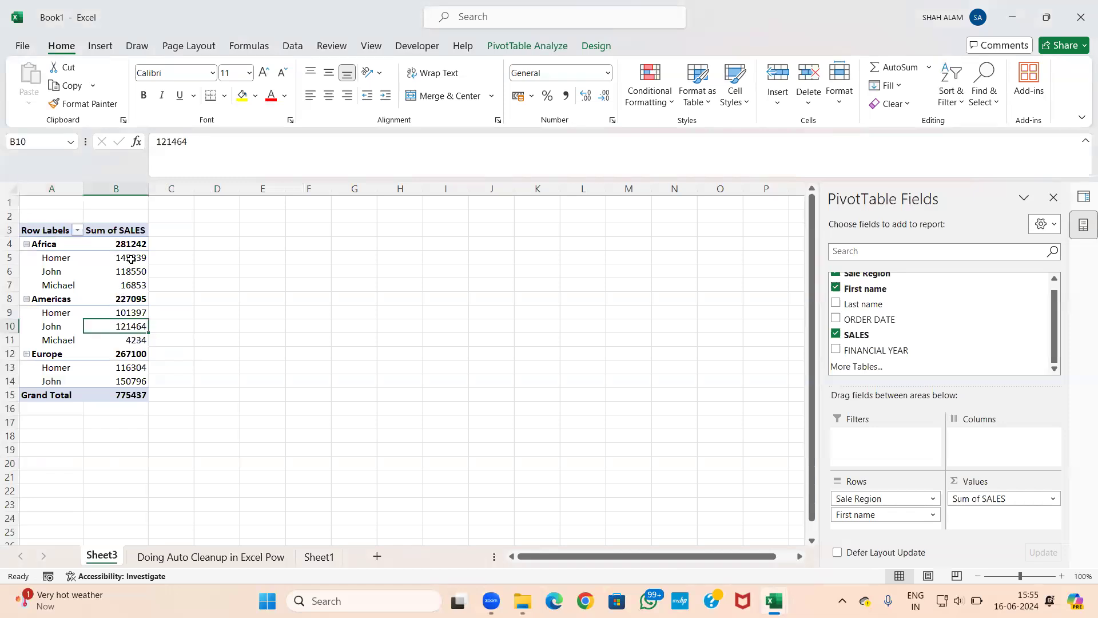
right_click(129, 259)
click(172, 356)
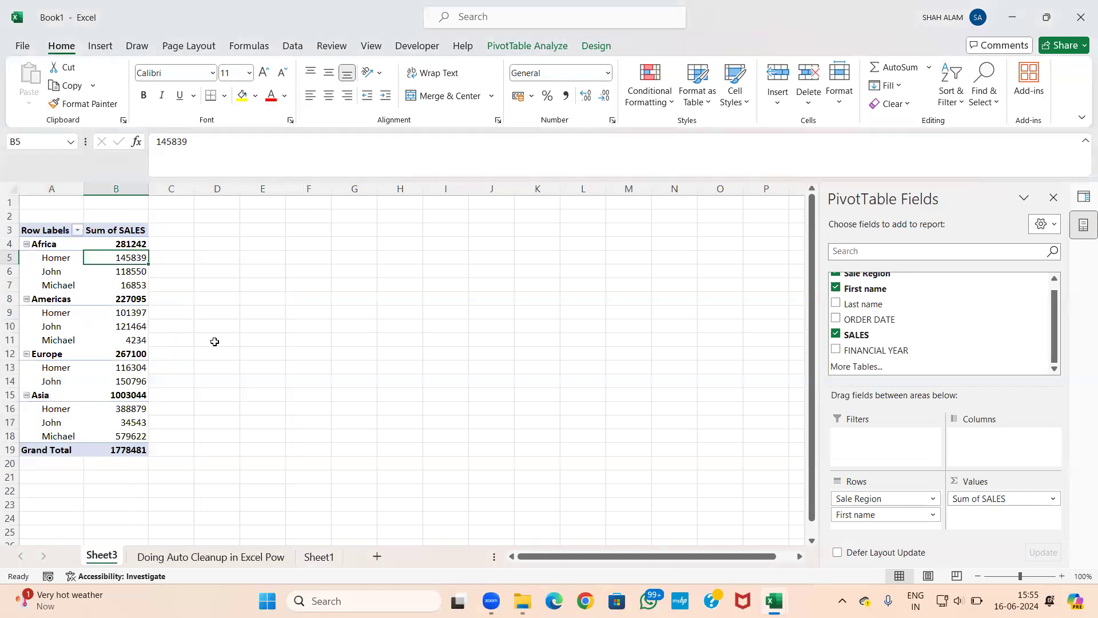
click(55, 400)
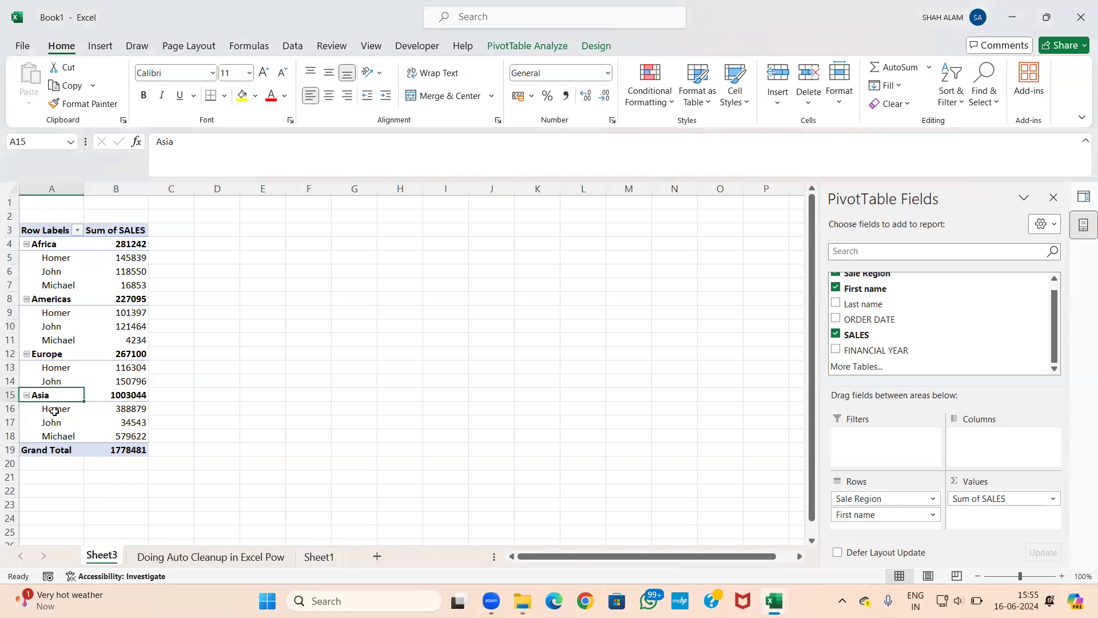
drag(54, 411, 132, 436)
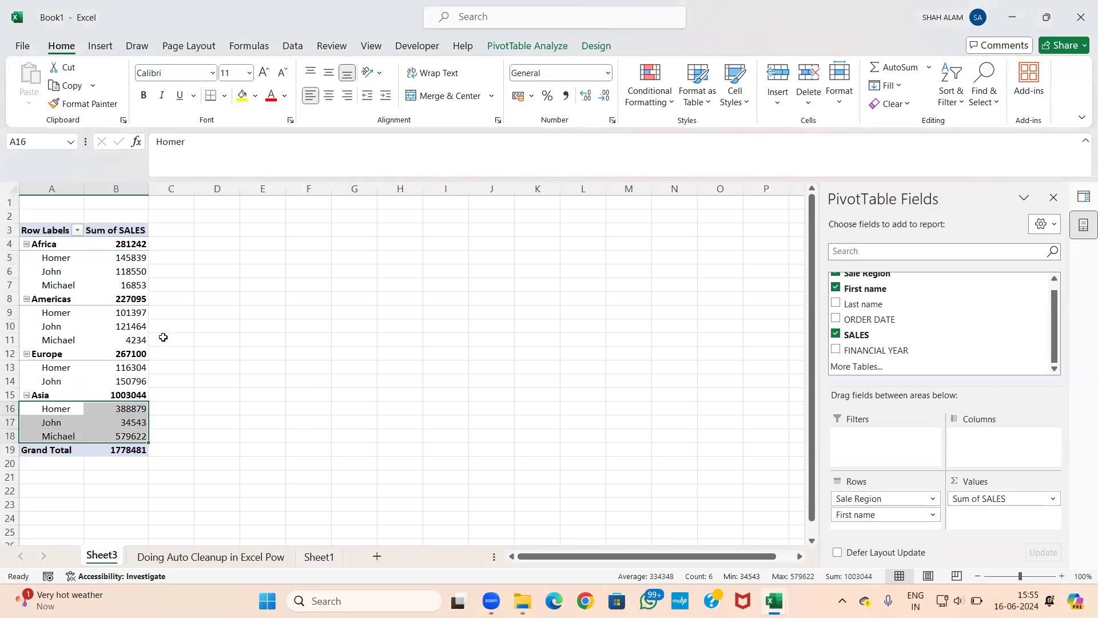